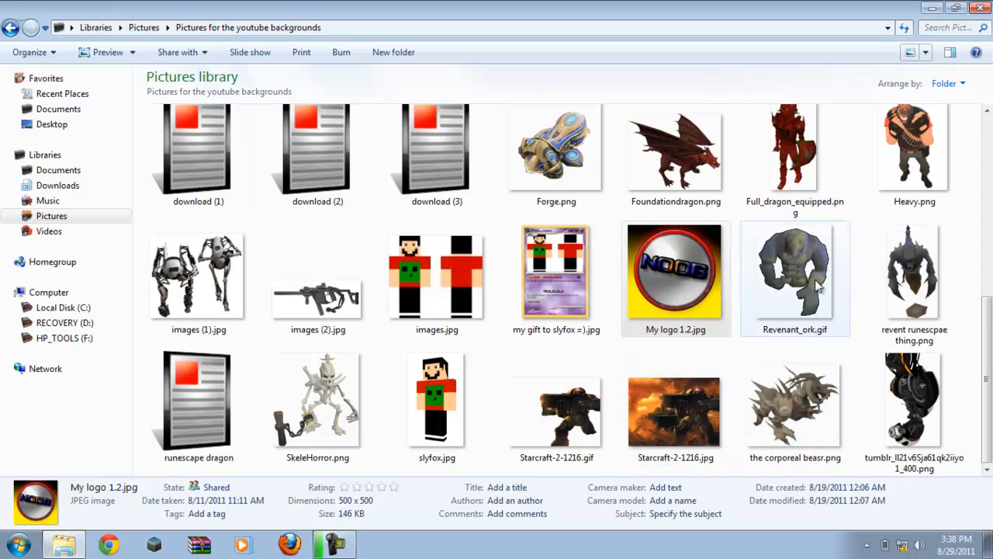
Step: Find Starcraft-2-1216.jpg in the folder of YouTube background pictures and open it with Adobe Photoshop CS5
{"action": "left_click", "coordinate": [980, 335]}
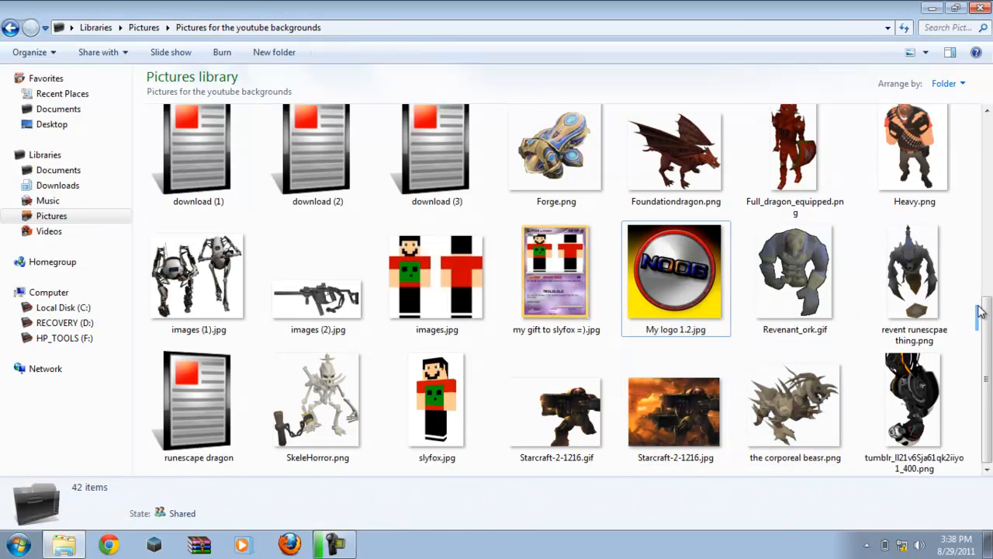
{"action": "scroll", "coordinate": [979, 334], "scroll_direction": "up", "scroll_amount": 3}
{"action": "scroll", "coordinate": [979, 318], "scroll_direction": "up", "scroll_amount": 6}
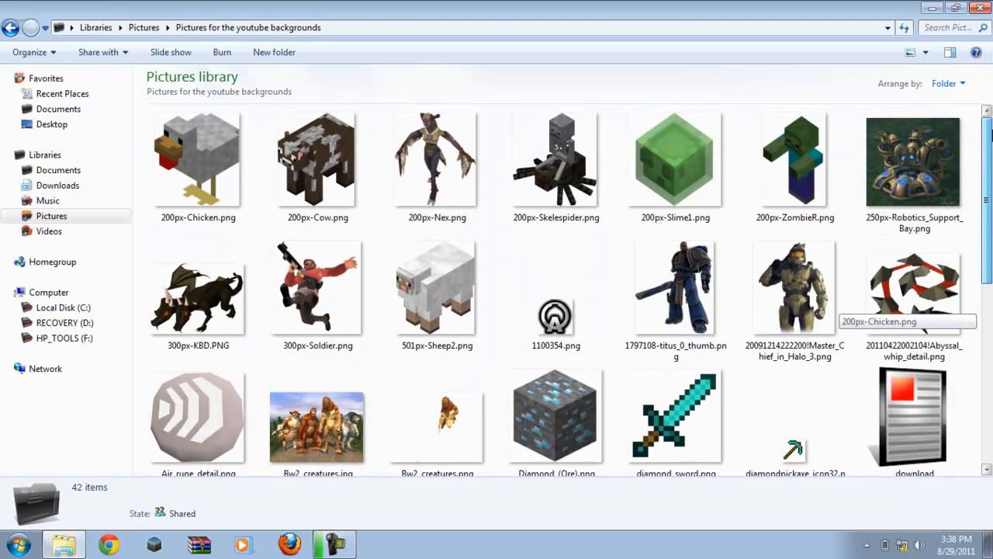
{"action": "scroll", "coordinate": [979, 315], "scroll_direction": "down", "scroll_amount": 9}
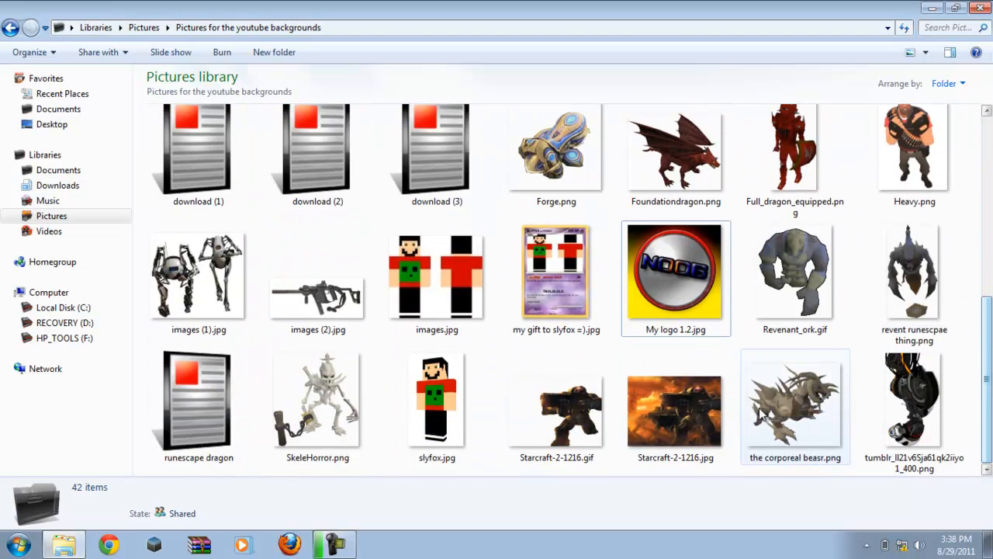
{"action": "left_click", "coordinate": [681, 409]}
{"action": "right_click", "coordinate": [681, 409]}
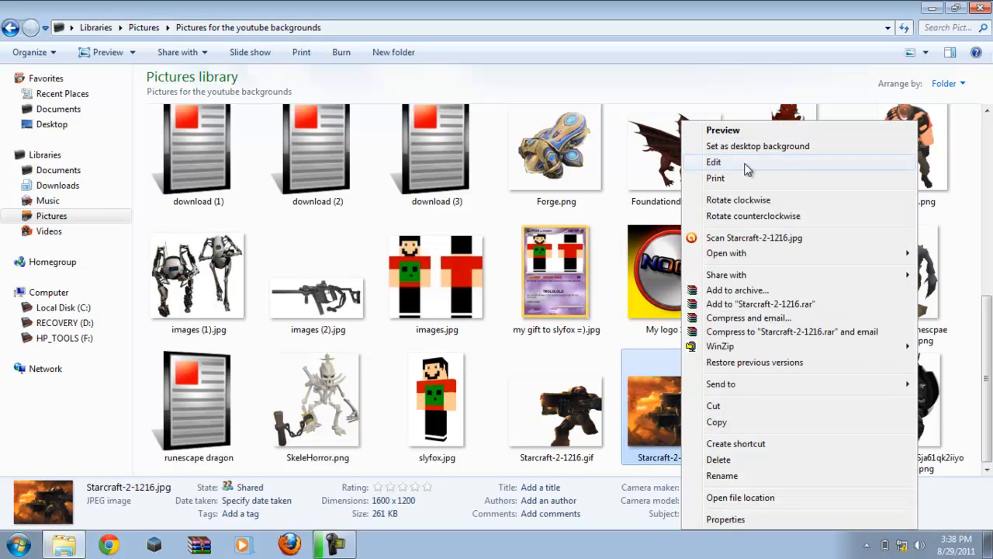
{"action": "mouse_move", "coordinate": [742, 256]}
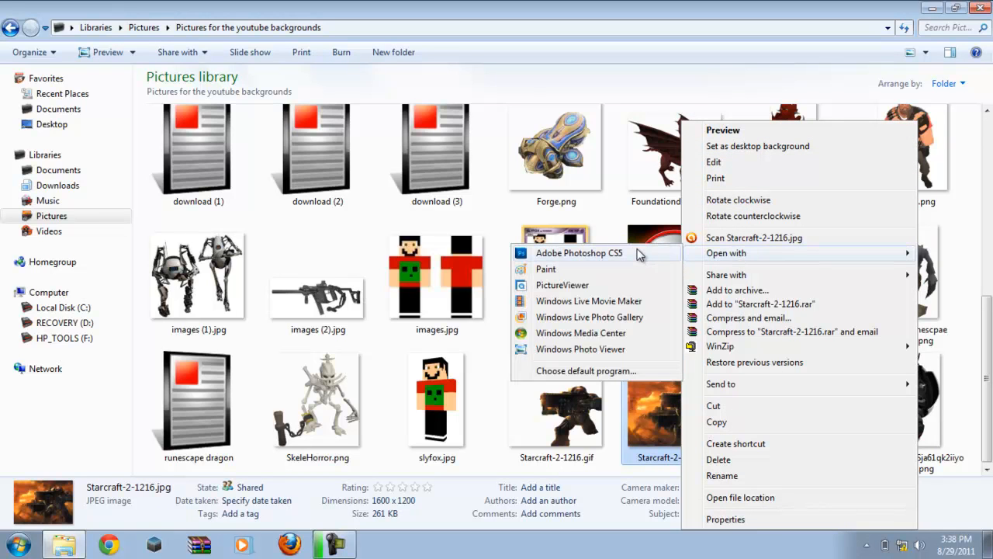
{"action": "left_click", "coordinate": [637, 254]}
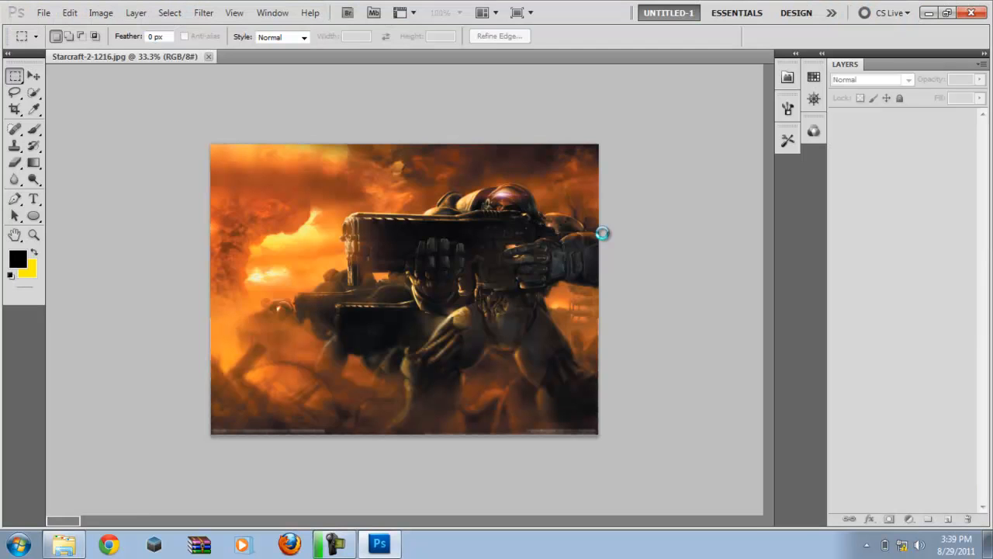
Step: Quick-select the orange sky above the soldier's gun and erase a first stroke inside the selection
{"action": "left_click", "coordinate": [34, 92]}
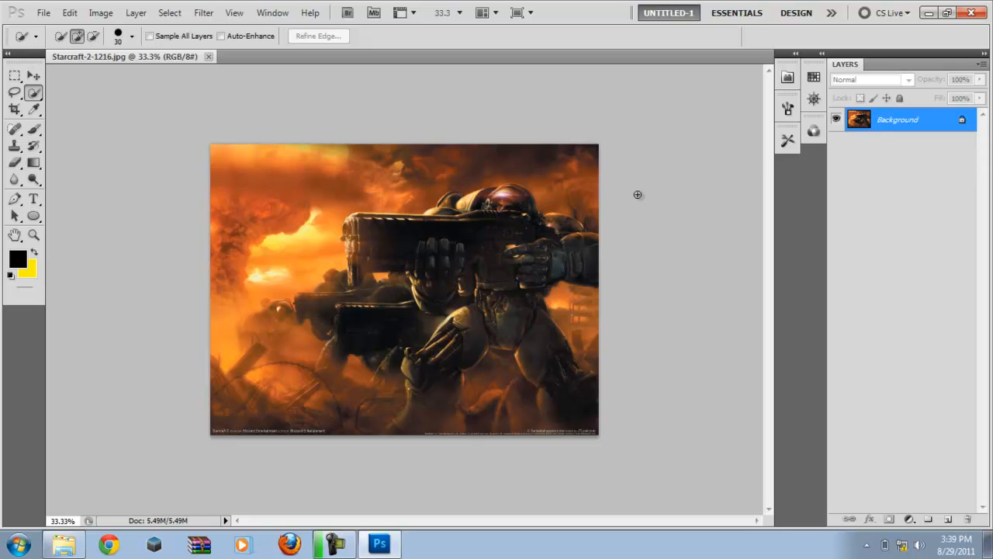
{"action": "left_click_drag", "start_coordinate": [429, 172], "coordinate": [373, 124]}
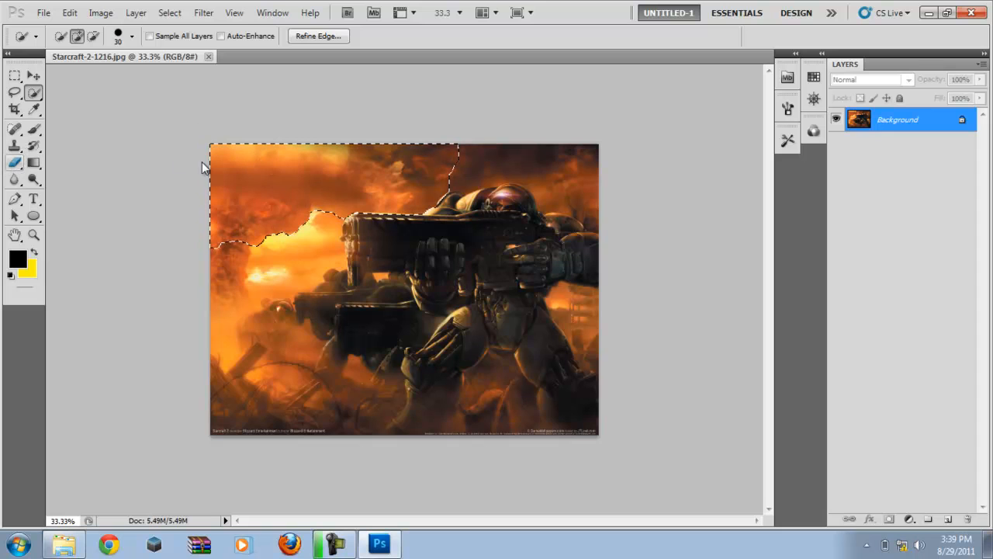
{"action": "left_click", "coordinate": [15, 164]}
{"action": "mouse_move", "coordinate": [214, 163]}
{"action": "left_mouse_down"}
{"action": "mouse_move", "coordinate": [247, 164]}
{"action": "mouse_move", "coordinate": [239, 242]}
{"action": "left_mouse_up"}
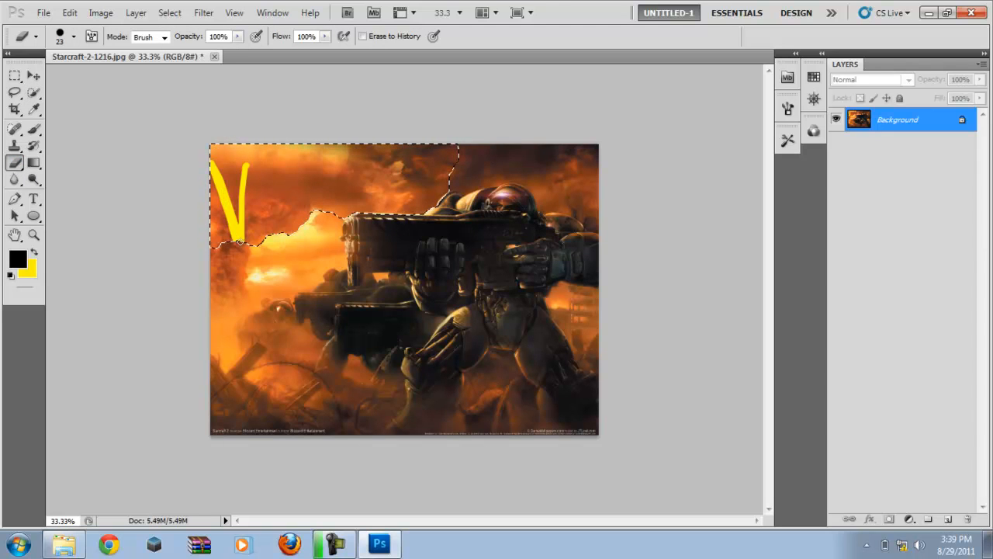
Step: Enlarge the Eraser brush to 56 px, keeping the hardness at 100%
{"action": "right_click", "coordinate": [262, 197]}
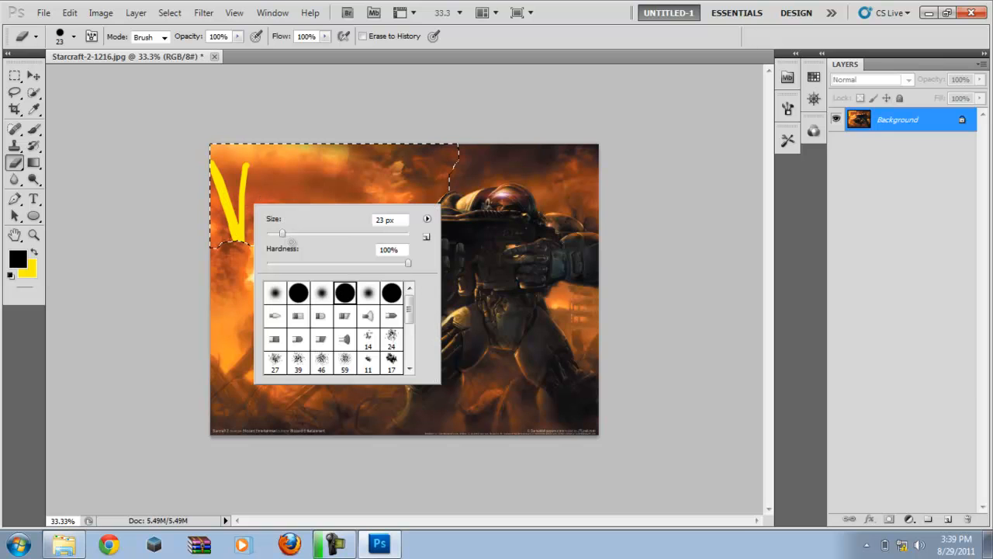
{"action": "key", "text": "Escape"}
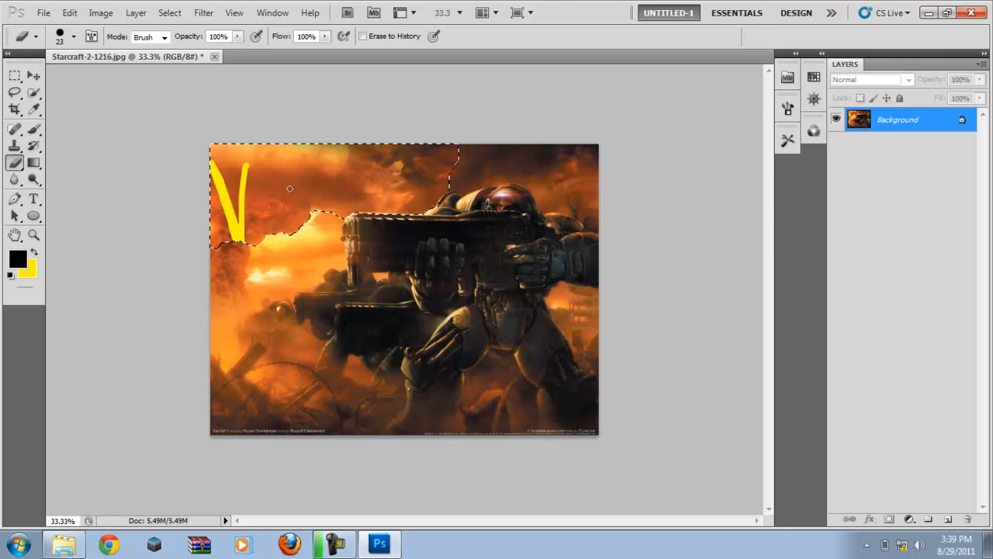
{"action": "right_click", "coordinate": [289, 188]}
{"action": "key", "text": "Tab"}
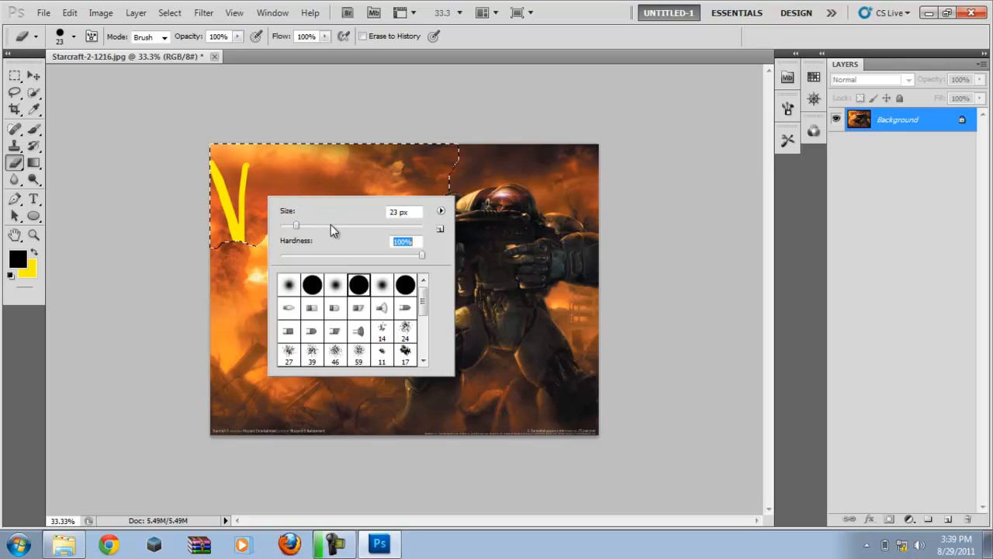
{"action": "left_click_drag", "start_coordinate": [297, 225], "coordinate": [297, 225]}
{"action": "right_click", "coordinate": [297, 226]}
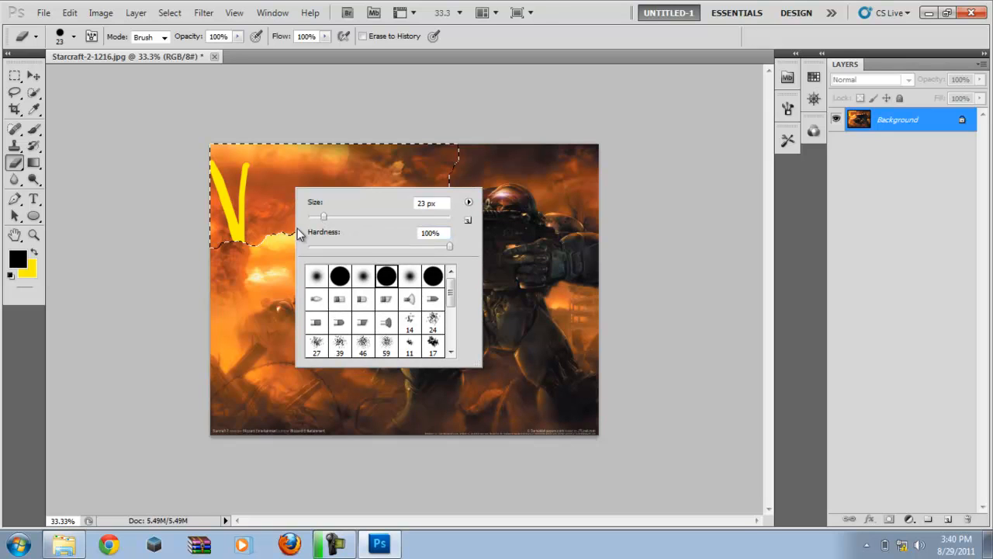
{"action": "left_click", "coordinate": [347, 220]}
{"action": "left_click", "coordinate": [298, 166]}
Step: Erase the selected sky area on the Background layer with broad eraser strokes
{"action": "left_click_drag", "start_coordinate": [260, 172], "coordinate": [350, 208]}
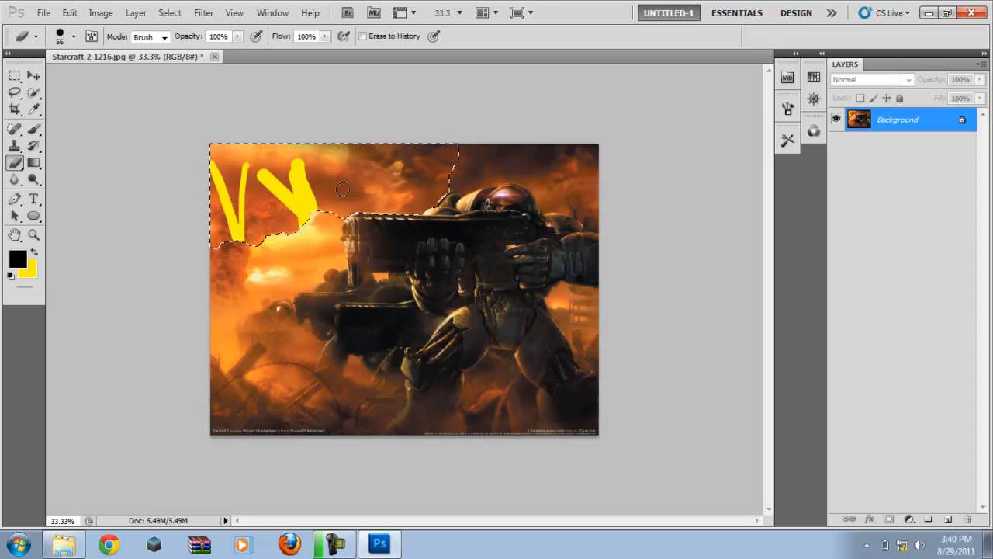
{"action": "left_click", "coordinate": [259, 163]}
{"action": "left_click_drag", "start_coordinate": [282, 229], "coordinate": [273, 169]}
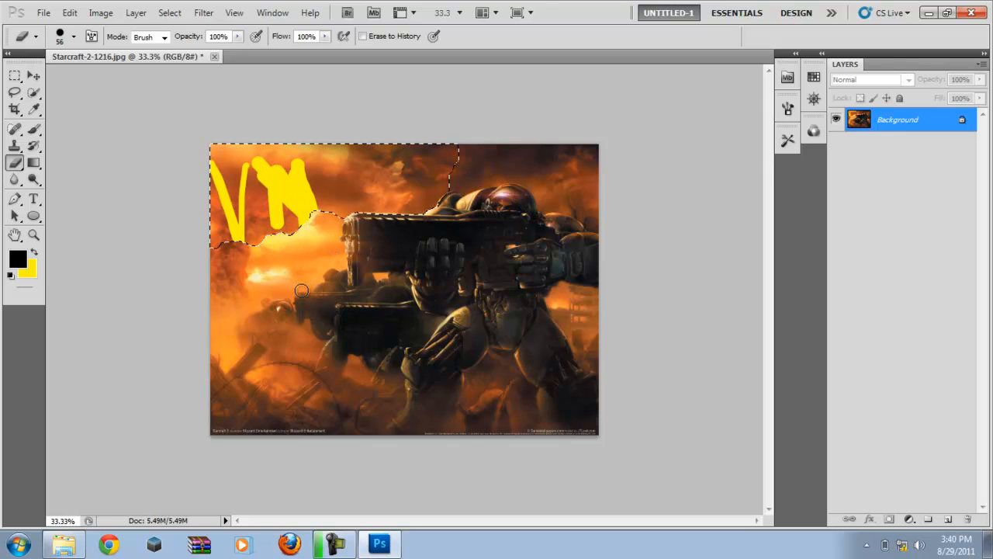
{"action": "mouse_move", "coordinate": [342, 190]}
{"action": "left_mouse_down"}
{"action": "mouse_move", "coordinate": [301, 384]}
{"action": "mouse_move", "coordinate": [294, 351]}
{"action": "left_mouse_up"}
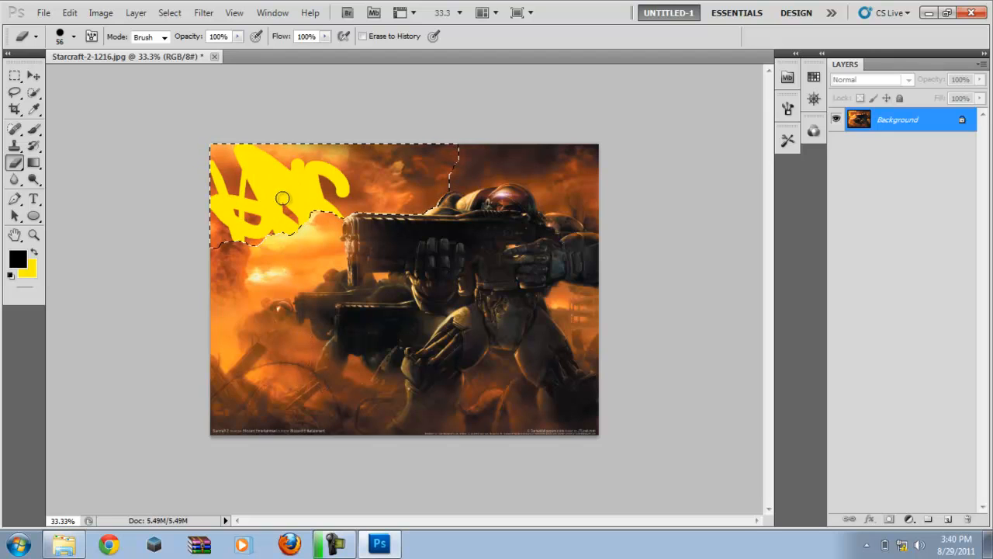
{"action": "left_click_drag", "start_coordinate": [301, 306], "coordinate": [299, 305]}
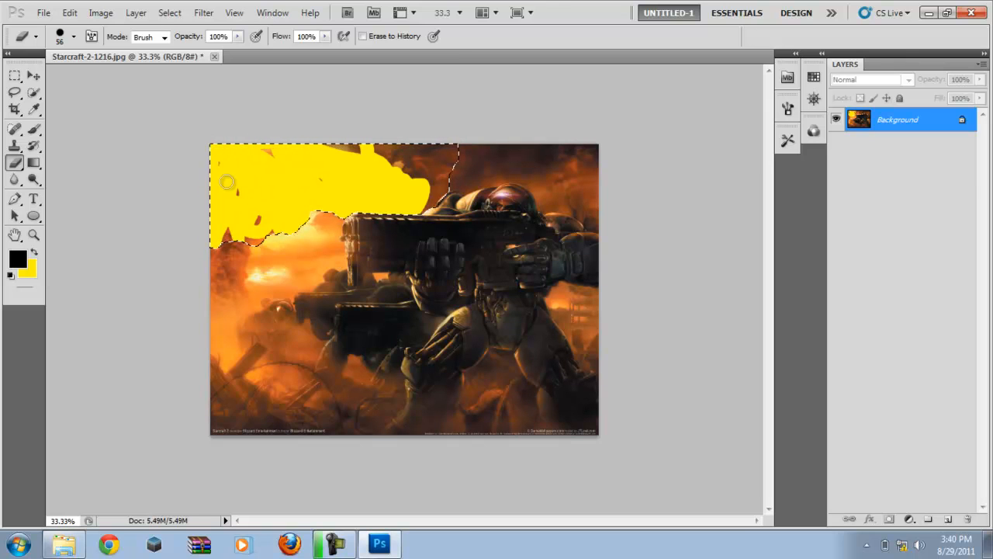
{"action": "mouse_move", "coordinate": [255, 228]}
{"action": "left_mouse_down"}
{"action": "mouse_move", "coordinate": [227, 237]}
{"action": "mouse_move", "coordinate": [245, 237]}
{"action": "mouse_move", "coordinate": [291, 203]}
{"action": "left_mouse_up"}
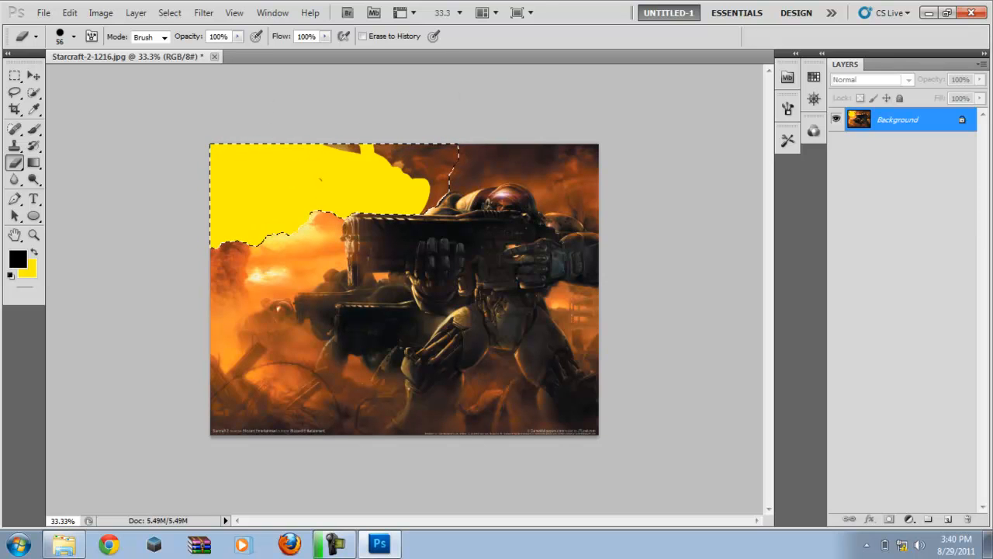
Step: Convert the locked Background into a regular editable layer with the default settings
{"action": "right_click", "coordinate": [888, 119]}
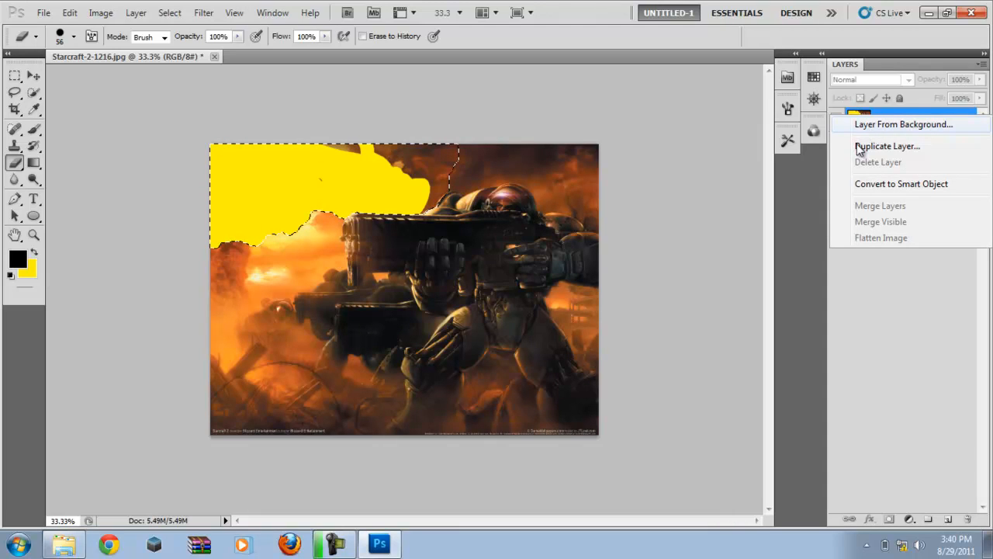
{"action": "left_click", "coordinate": [861, 126]}
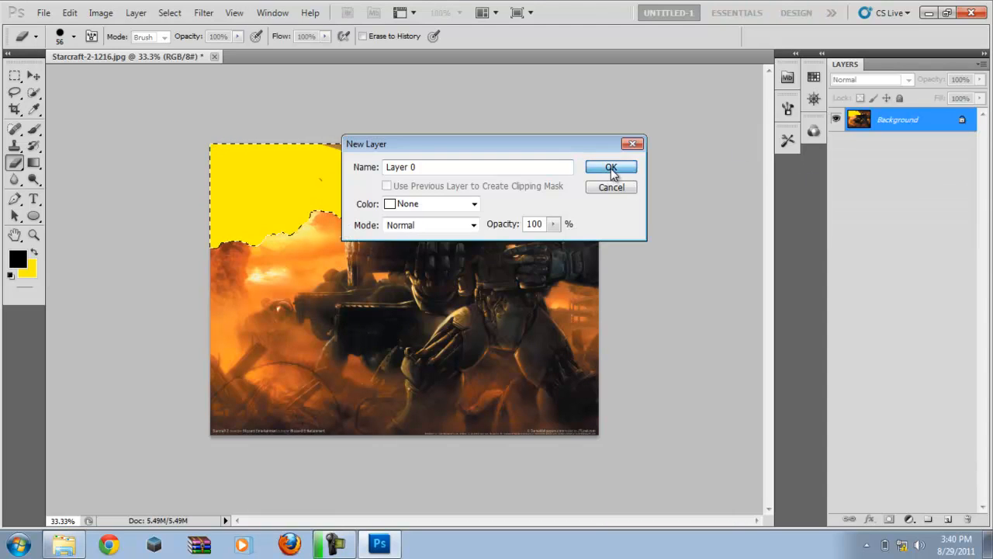
{"action": "key", "text": "Return"}
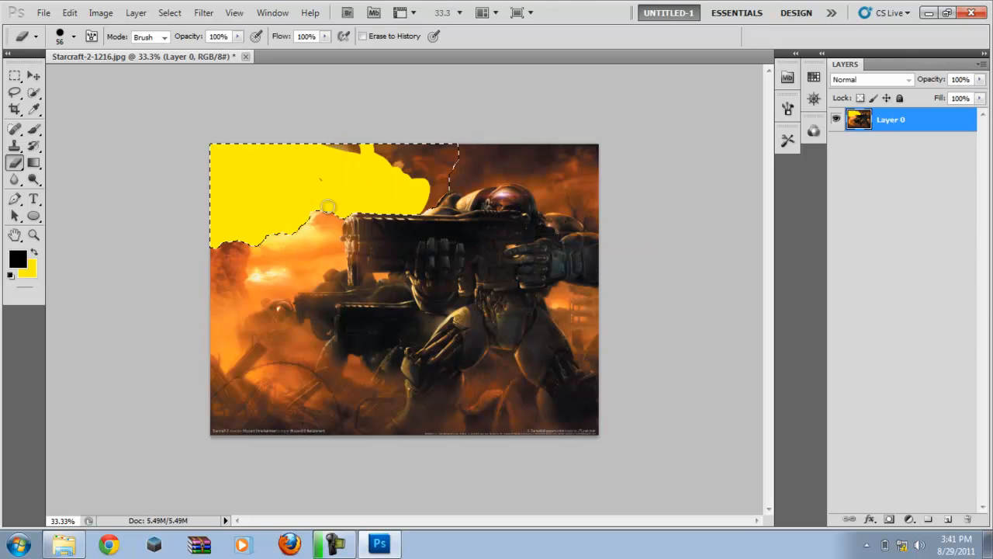
Step: Erase the yellow-filled selection to transparency, including its edges and leftover patches
{"action": "mouse_move", "coordinate": [313, 180]}
{"action": "left_mouse_down"}
{"action": "mouse_move", "coordinate": [329, 200]}
{"action": "mouse_move", "coordinate": [350, 138]}
{"action": "left_mouse_up"}
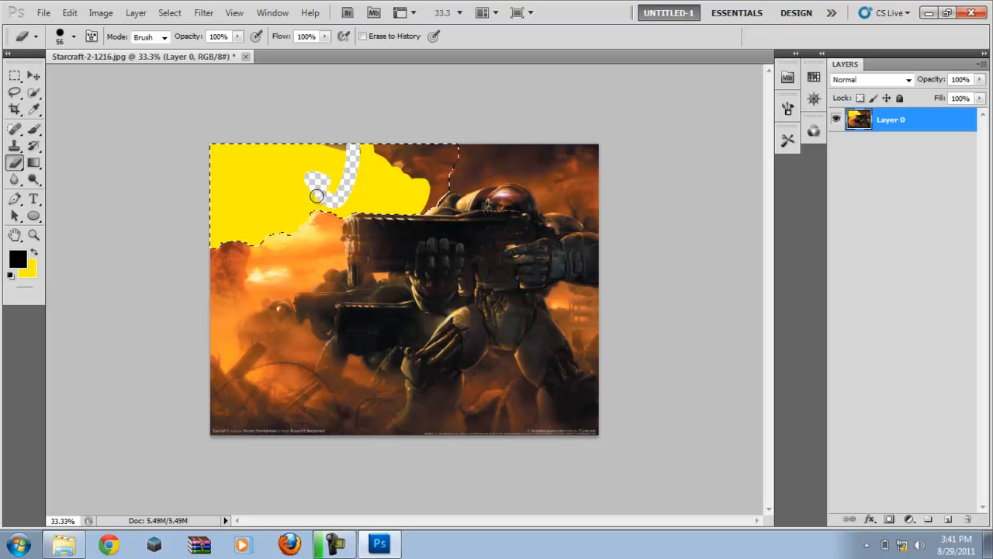
{"action": "mouse_move", "coordinate": [344, 194]}
{"action": "left_mouse_down"}
{"action": "mouse_move", "coordinate": [288, 174]}
{"action": "mouse_move", "coordinate": [274, 204]}
{"action": "mouse_move", "coordinate": [285, 202]}
{"action": "mouse_move", "coordinate": [243, 178]}
{"action": "mouse_move", "coordinate": [386, 183]}
{"action": "mouse_move", "coordinate": [357, 180]}
{"action": "mouse_move", "coordinate": [407, 165]}
{"action": "mouse_move", "coordinate": [407, 184]}
{"action": "mouse_move", "coordinate": [397, 153]}
{"action": "mouse_move", "coordinate": [425, 181]}
{"action": "mouse_move", "coordinate": [420, 167]}
{"action": "mouse_move", "coordinate": [451, 144]}
{"action": "mouse_move", "coordinate": [434, 212]}
{"action": "mouse_move", "coordinate": [421, 150]}
{"action": "mouse_move", "coordinate": [441, 198]}
{"action": "mouse_move", "coordinate": [344, 218]}
{"action": "mouse_move", "coordinate": [391, 211]}
{"action": "mouse_move", "coordinate": [399, 196]}
{"action": "mouse_move", "coordinate": [444, 179]}
{"action": "mouse_move", "coordinate": [420, 215]}
{"action": "mouse_move", "coordinate": [327, 197]}
{"action": "mouse_move", "coordinate": [359, 201]}
{"action": "mouse_move", "coordinate": [275, 208]}
{"action": "mouse_move", "coordinate": [304, 207]}
{"action": "mouse_move", "coordinate": [242, 225]}
{"action": "mouse_move", "coordinate": [294, 220]}
{"action": "mouse_move", "coordinate": [284, 195]}
{"action": "mouse_move", "coordinate": [271, 220]}
{"action": "mouse_move", "coordinate": [267, 193]}
{"action": "left_mouse_up"}
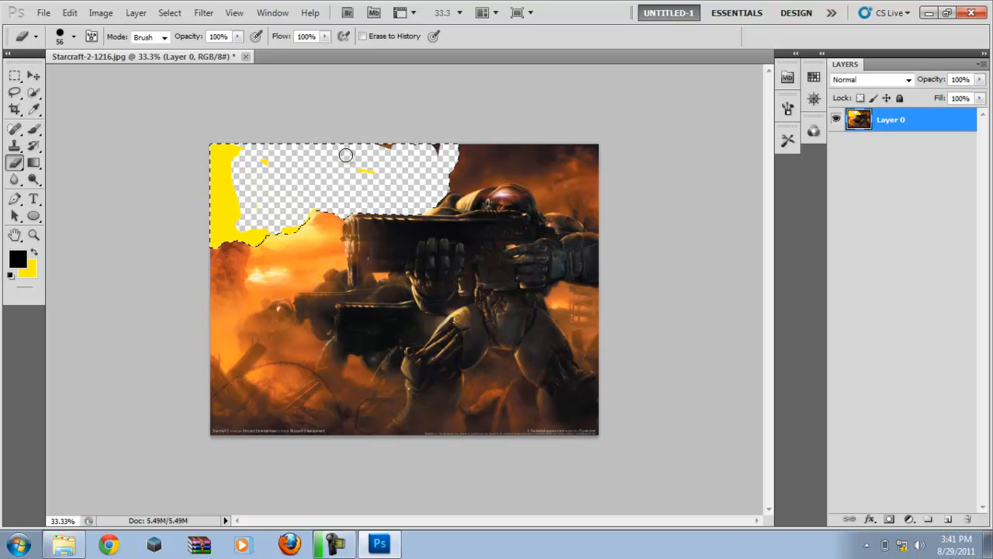
{"action": "mouse_move", "coordinate": [365, 176]}
{"action": "left_mouse_down"}
{"action": "mouse_move", "coordinate": [390, 148]}
{"action": "mouse_move", "coordinate": [416, 171]}
{"action": "mouse_move", "coordinate": [437, 156]}
{"action": "mouse_move", "coordinate": [308, 140]}
{"action": "mouse_move", "coordinate": [261, 155]}
{"action": "mouse_move", "coordinate": [231, 215]}
{"action": "mouse_move", "coordinate": [225, 163]}
{"action": "mouse_move", "coordinate": [224, 230]}
{"action": "mouse_move", "coordinate": [220, 162]}
{"action": "mouse_move", "coordinate": [232, 166]}
{"action": "mouse_move", "coordinate": [199, 147]}
{"action": "mouse_move", "coordinate": [224, 222]}
{"action": "mouse_move", "coordinate": [218, 232]}
{"action": "mouse_move", "coordinate": [277, 217]}
{"action": "mouse_move", "coordinate": [290, 228]}
{"action": "mouse_move", "coordinate": [244, 227]}
{"action": "mouse_move", "coordinate": [339, 206]}
{"action": "mouse_move", "coordinate": [300, 253]}
{"action": "left_mouse_up"}
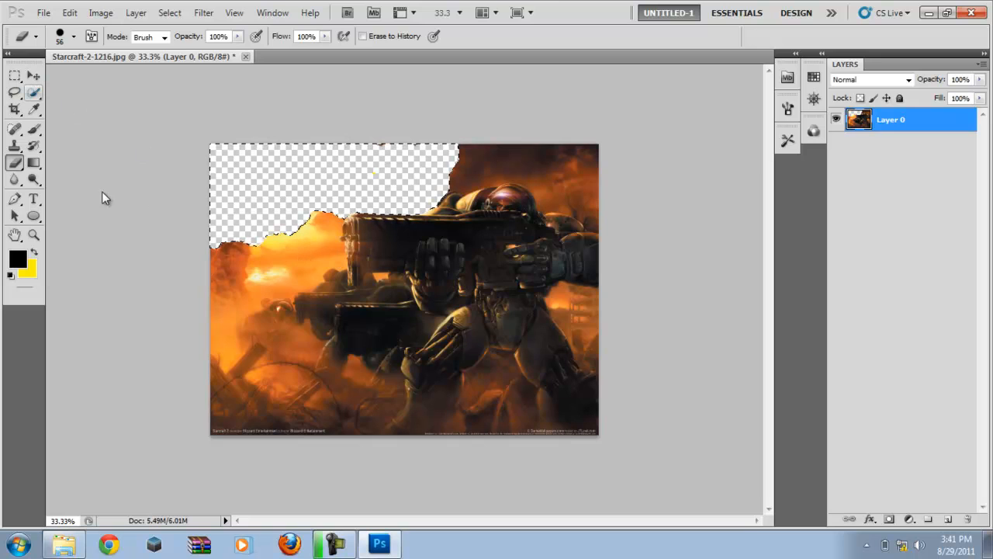
Step: Quick-select the remaining bright sky beneath the cleared area, down to the background soldiers, and erase it to transparency
{"action": "key", "text": "w"}
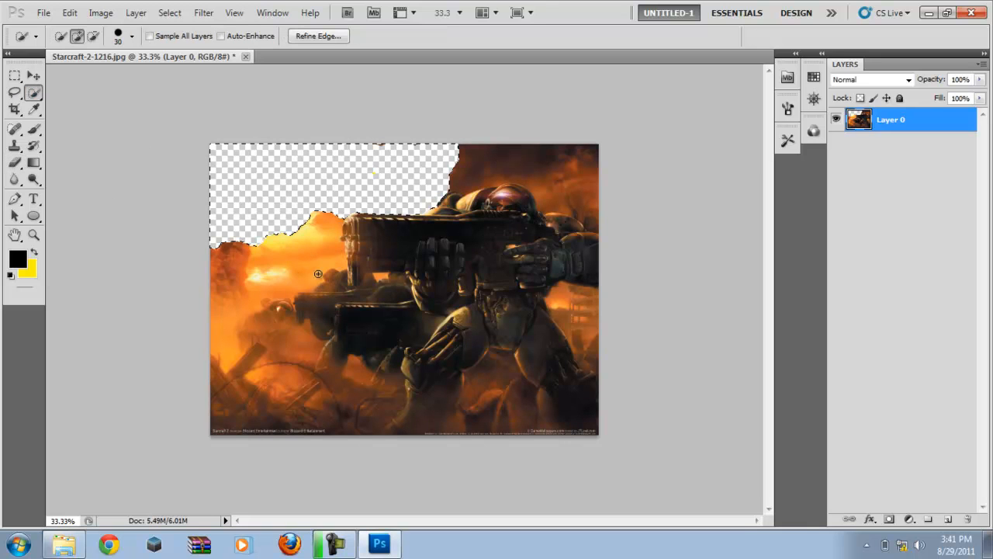
{"action": "mouse_move", "coordinate": [318, 273]}
{"action": "left_mouse_down"}
{"action": "mouse_move", "coordinate": [294, 276]}
{"action": "mouse_move", "coordinate": [276, 301]}
{"action": "mouse_move", "coordinate": [205, 310]}
{"action": "left_mouse_up"}
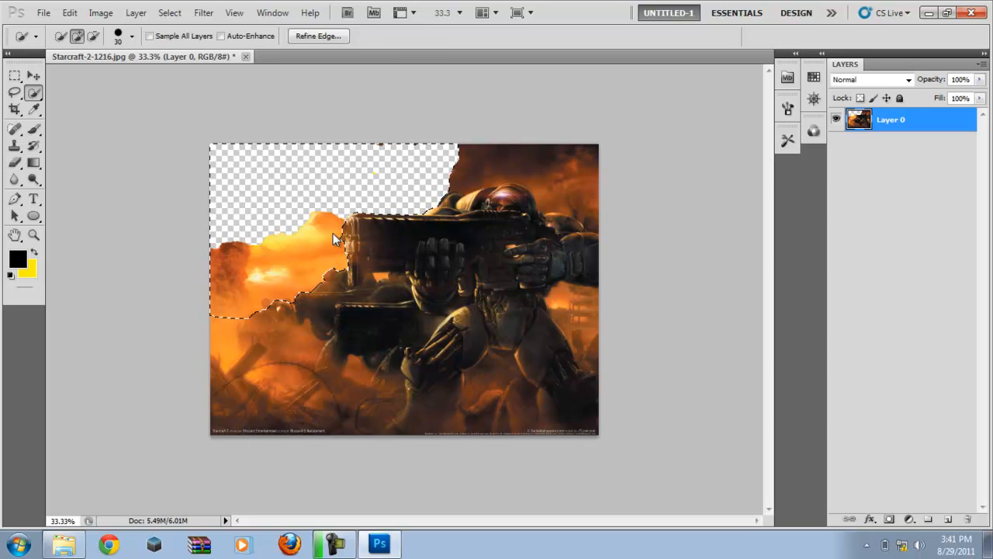
{"action": "left_click", "coordinate": [15, 163]}
{"action": "mouse_move", "coordinate": [315, 214]}
{"action": "left_mouse_down"}
{"action": "mouse_move", "coordinate": [307, 274]}
{"action": "mouse_move", "coordinate": [312, 221]}
{"action": "mouse_move", "coordinate": [344, 289]}
{"action": "mouse_move", "coordinate": [323, 187]}
{"action": "mouse_move", "coordinate": [357, 297]}
{"action": "mouse_move", "coordinate": [335, 210]}
{"action": "mouse_move", "coordinate": [382, 176]}
{"action": "mouse_move", "coordinate": [366, 178]}
{"action": "mouse_move", "coordinate": [328, 258]}
{"action": "mouse_move", "coordinate": [308, 270]}
{"action": "mouse_move", "coordinate": [332, 249]}
{"action": "mouse_move", "coordinate": [307, 288]}
{"action": "mouse_move", "coordinate": [324, 270]}
{"action": "mouse_move", "coordinate": [306, 197]}
{"action": "mouse_move", "coordinate": [294, 303]}
{"action": "mouse_move", "coordinate": [289, 234]}
{"action": "mouse_move", "coordinate": [290, 322]}
{"action": "mouse_move", "coordinate": [298, 245]}
{"action": "mouse_move", "coordinate": [276, 312]}
{"action": "mouse_move", "coordinate": [279, 249]}
{"action": "mouse_move", "coordinate": [285, 269]}
{"action": "mouse_move", "coordinate": [283, 256]}
{"action": "mouse_move", "coordinate": [257, 277]}
{"action": "mouse_move", "coordinate": [254, 230]}
{"action": "left_mouse_up"}
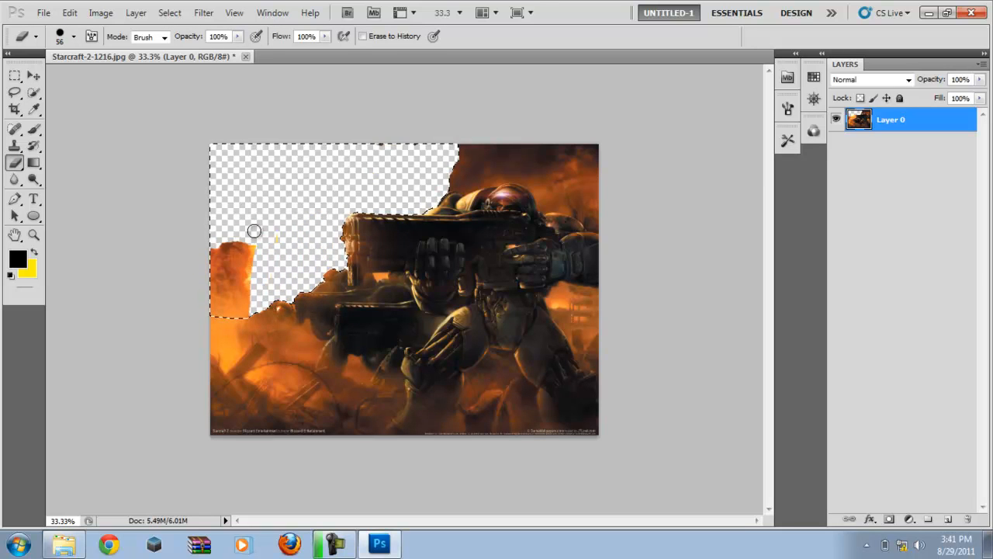
{"action": "left_click", "coordinate": [63, 543]}
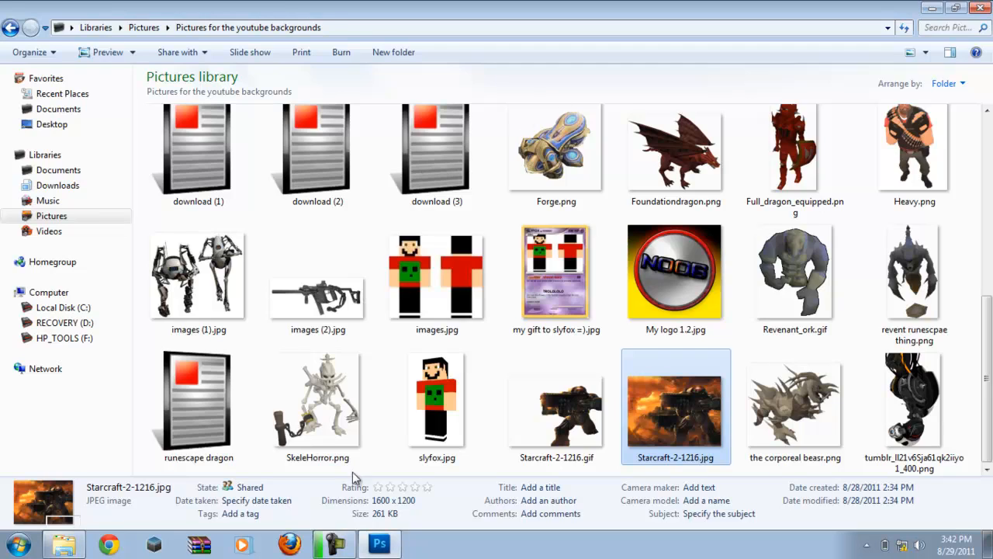
{"action": "left_click", "coordinate": [379, 543]}
{"action": "mouse_move", "coordinate": [221, 290]}
{"action": "left_mouse_down"}
{"action": "mouse_move", "coordinate": [224, 243]}
{"action": "mouse_move", "coordinate": [250, 248]}
{"action": "mouse_move", "coordinate": [277, 233]}
{"action": "mouse_move", "coordinate": [222, 275]}
{"action": "mouse_move", "coordinate": [211, 301]}
{"action": "left_mouse_up"}
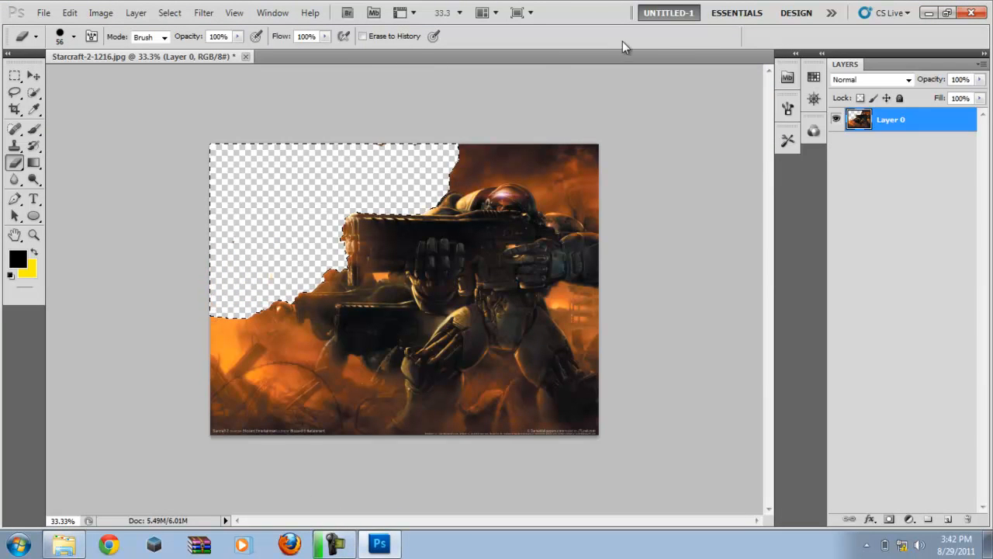
Step: Close the Starcraft-2-1216.jpg document without saving the changes
{"action": "left_click", "coordinate": [246, 56]}
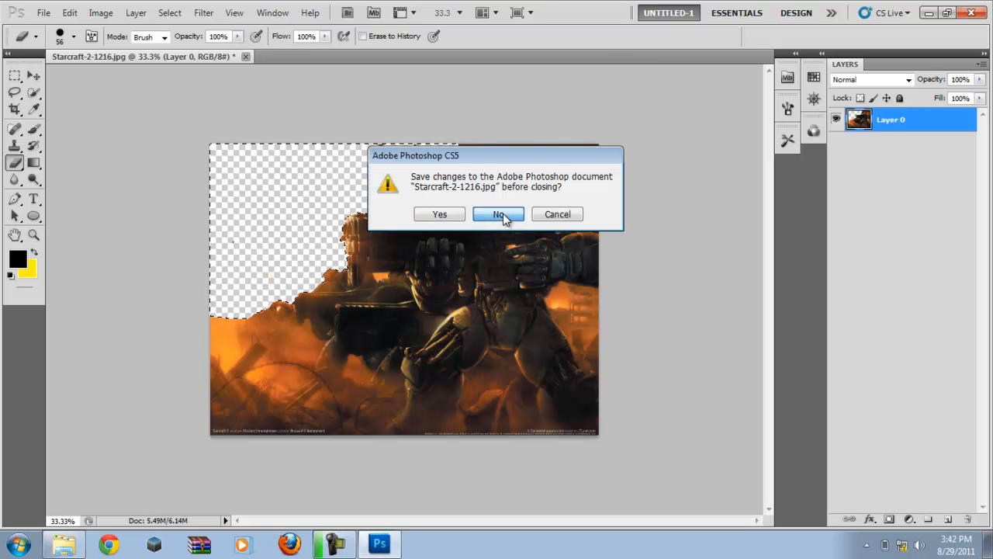
{"action": "left_click", "coordinate": [500, 214]}
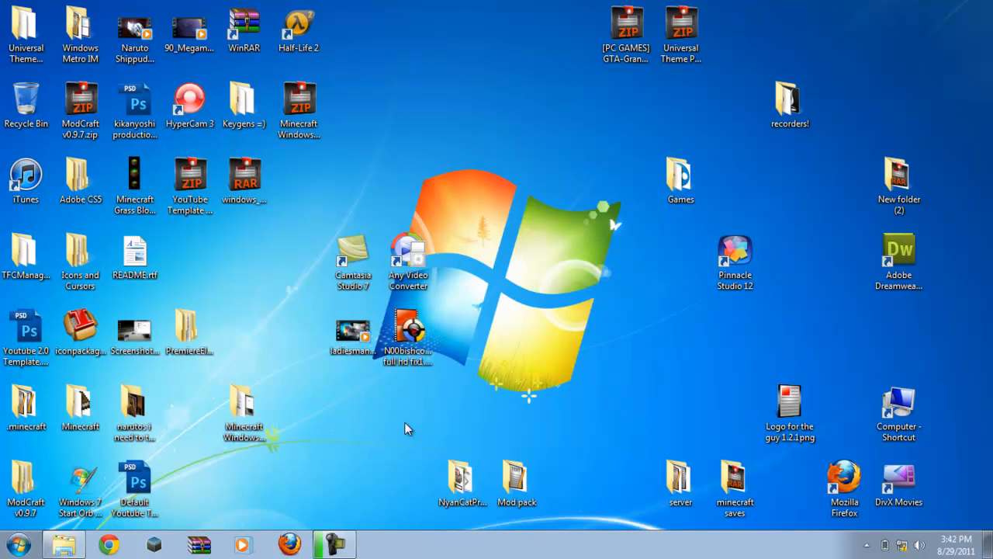
Step: Switch to the Windows Explorer window and go up to the Pictures library to browse its images
{"action": "left_click", "coordinate": [75, 547]}
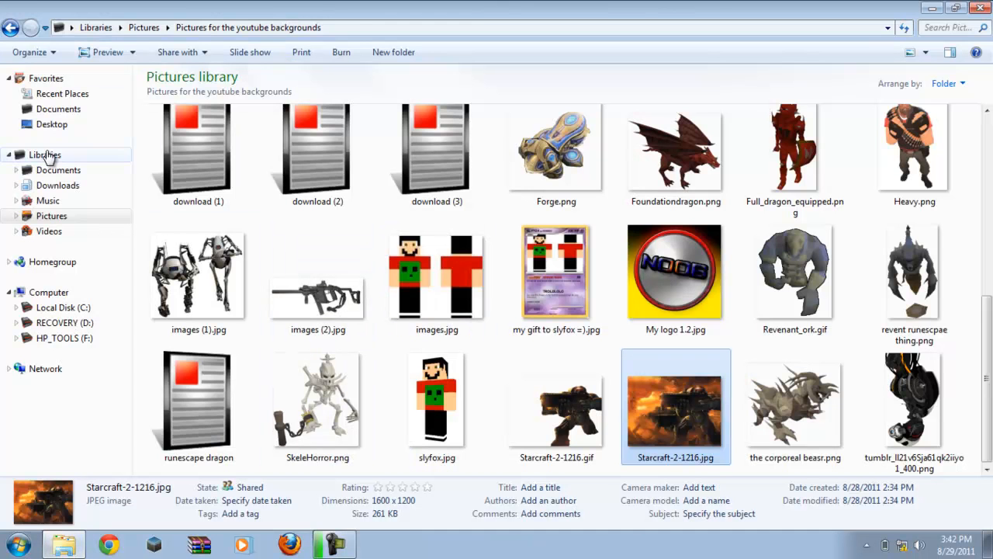
{"action": "left_click", "coordinate": [47, 214]}
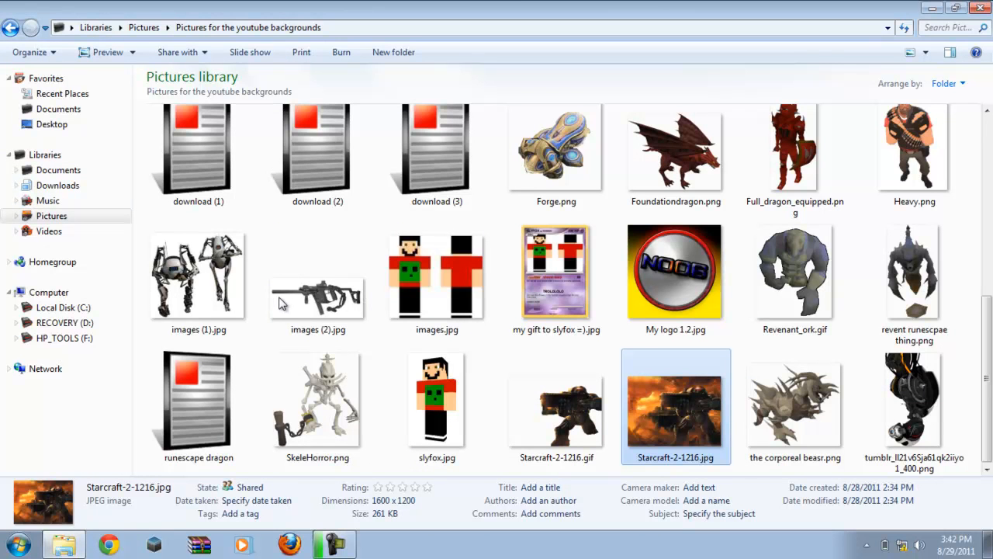
{"action": "key", "text": "BackSpace"}
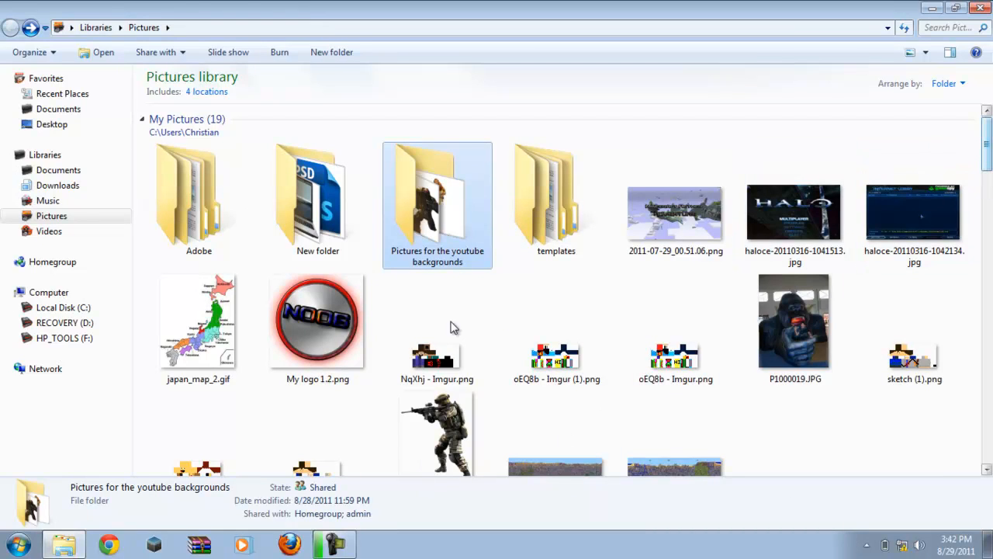
{"action": "scroll", "coordinate": [598, 237], "scroll_direction": "down", "scroll_amount": 1}
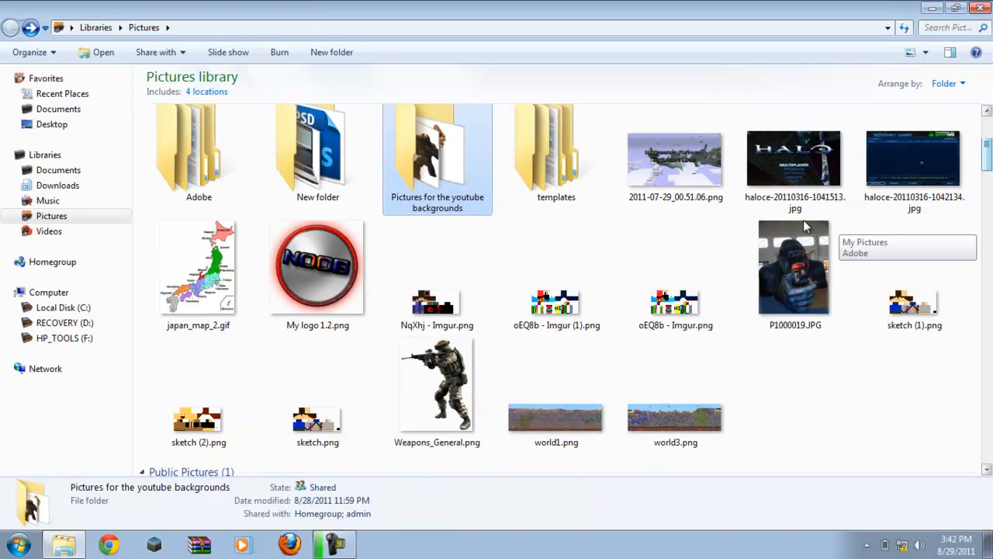
Step: Open the YouTube Template V2 - Copy (5) folder inside the templates folder
{"action": "scroll", "coordinate": [987, 134], "scroll_direction": "up", "scroll_amount": 1}
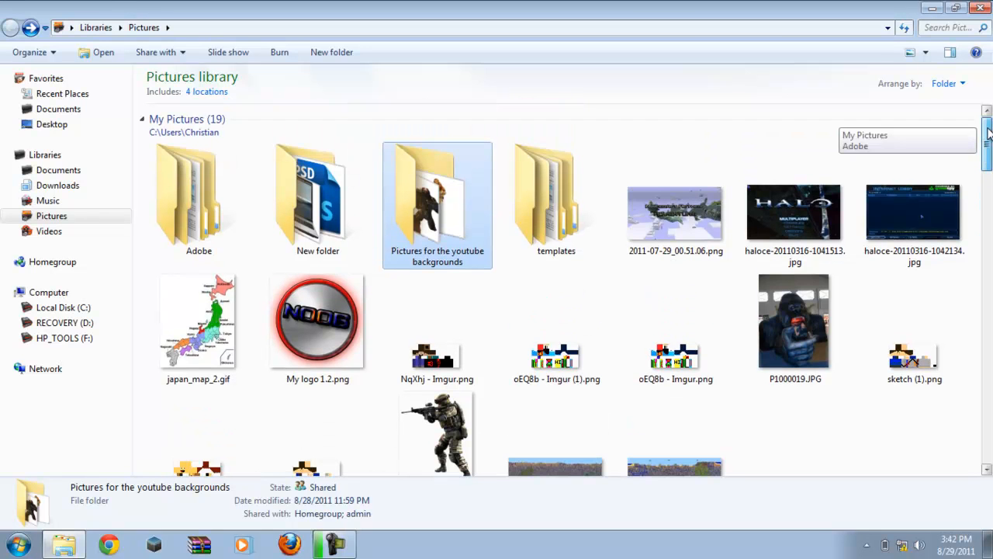
{"action": "double_click", "coordinate": [504, 190]}
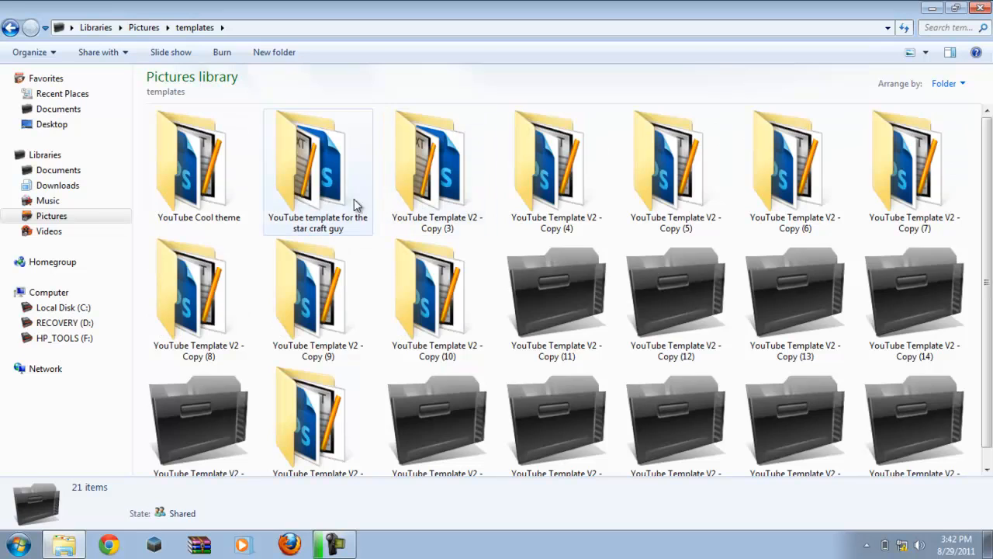
{"action": "double_click", "coordinate": [658, 172]}
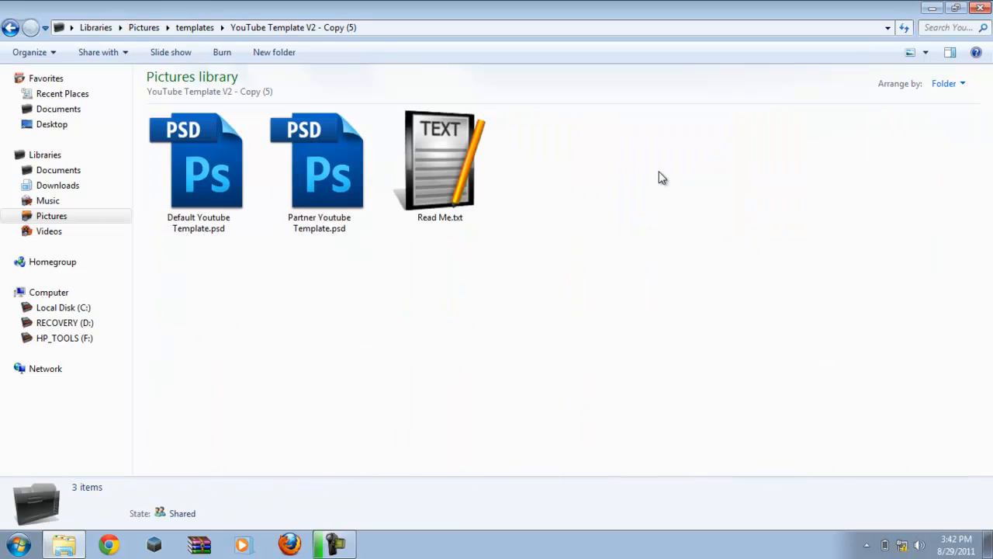
Step: Open Read Me.txt and examine the credit to the template's maker, ImpressiveTutorials
{"action": "double_click", "coordinate": [433, 199]}
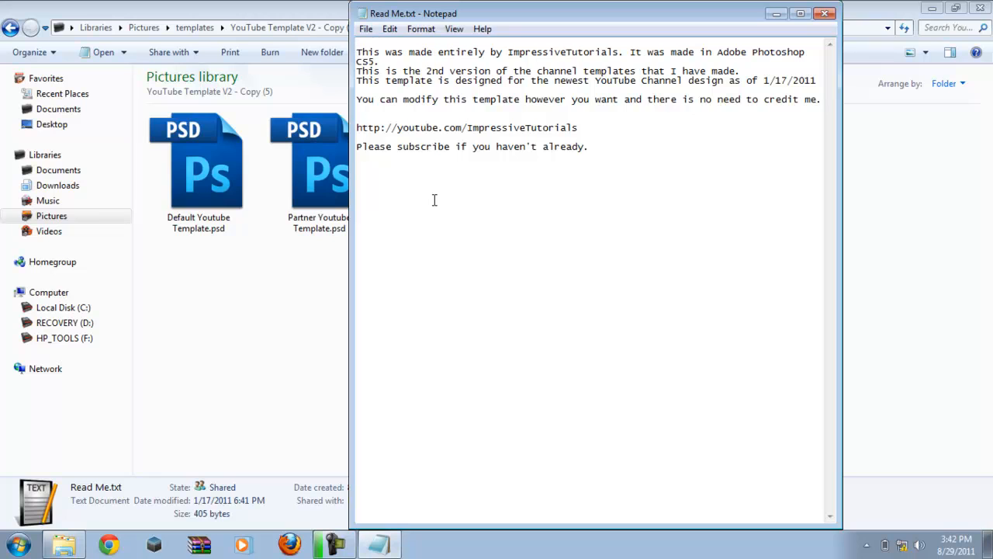
{"action": "left_click_drag", "start_coordinate": [515, 53], "coordinate": [572, 52]}
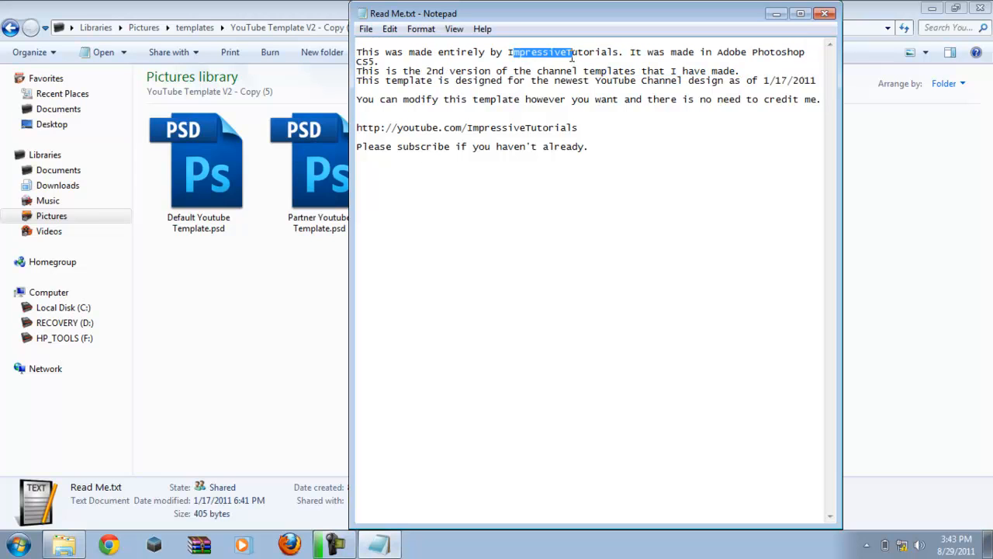
{"action": "left_click", "coordinate": [547, 76]}
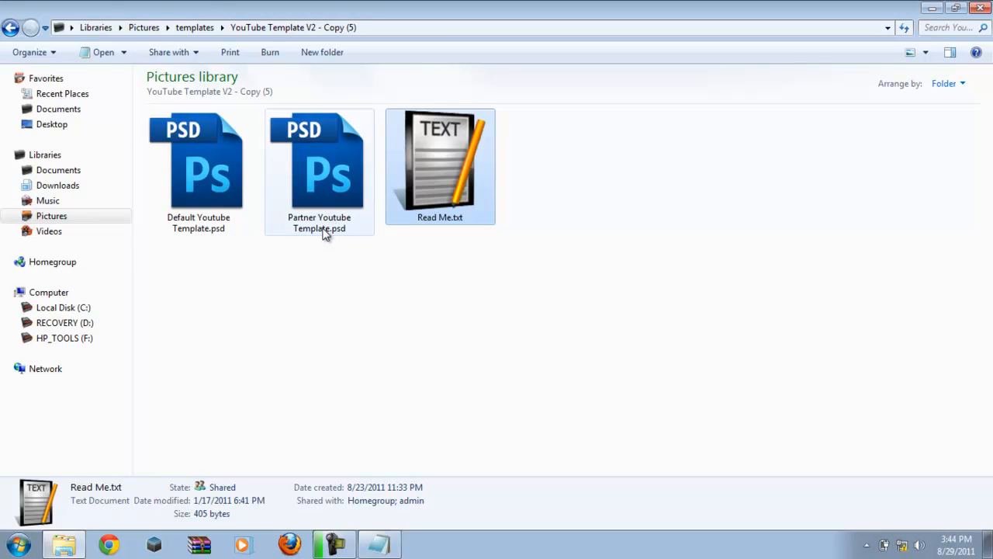
Step: Open Default Youtube Template.psd in Photoshop and expand its Modules layer group
{"action": "left_click", "coordinate": [217, 221]}
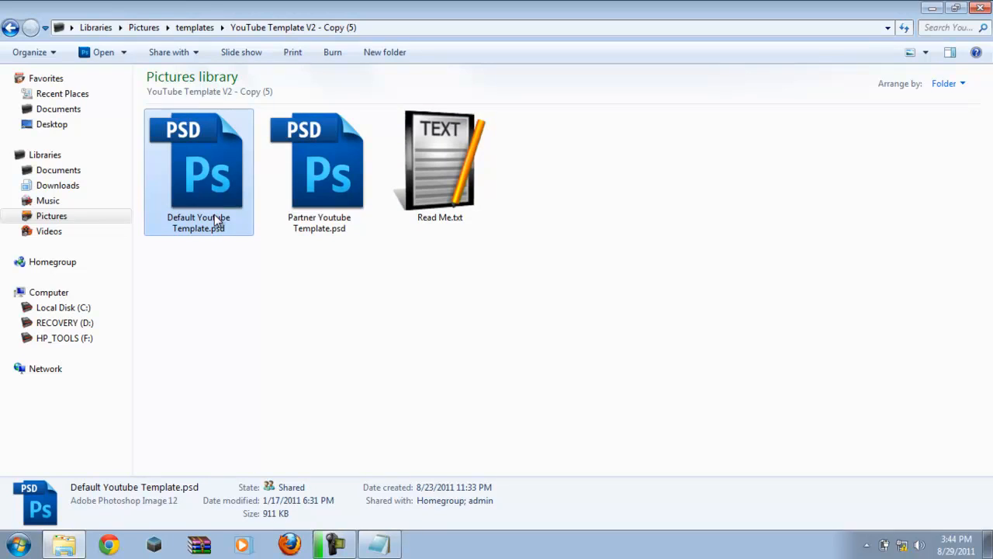
{"action": "double_click", "coordinate": [218, 222]}
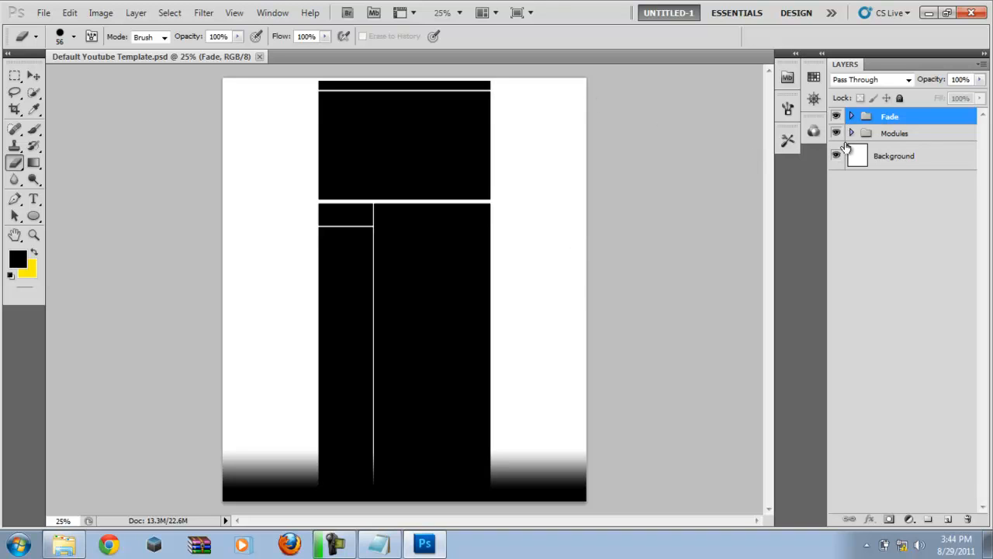
{"action": "left_click", "coordinate": [852, 133]}
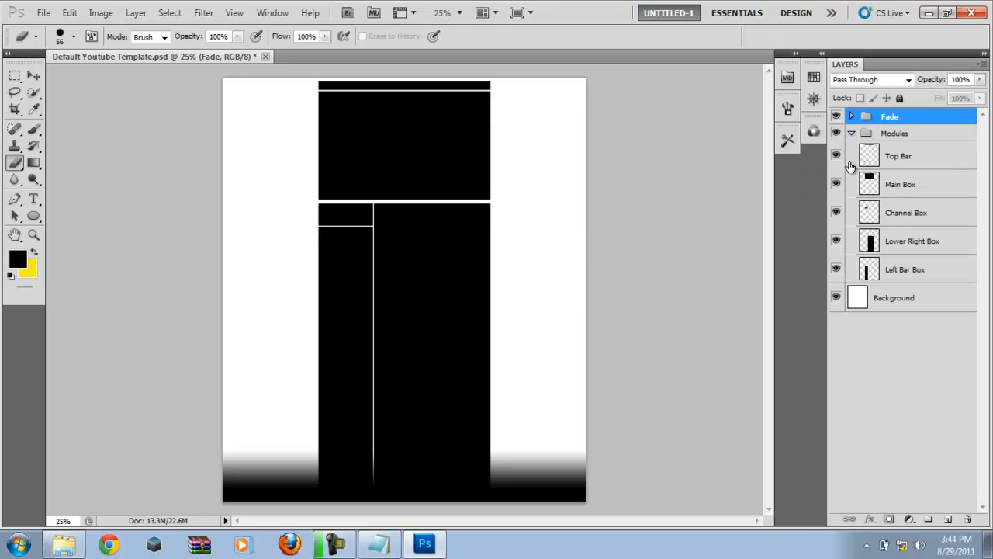
{"action": "left_click", "coordinate": [867, 242]}
{"action": "right_click", "coordinate": [868, 240]}
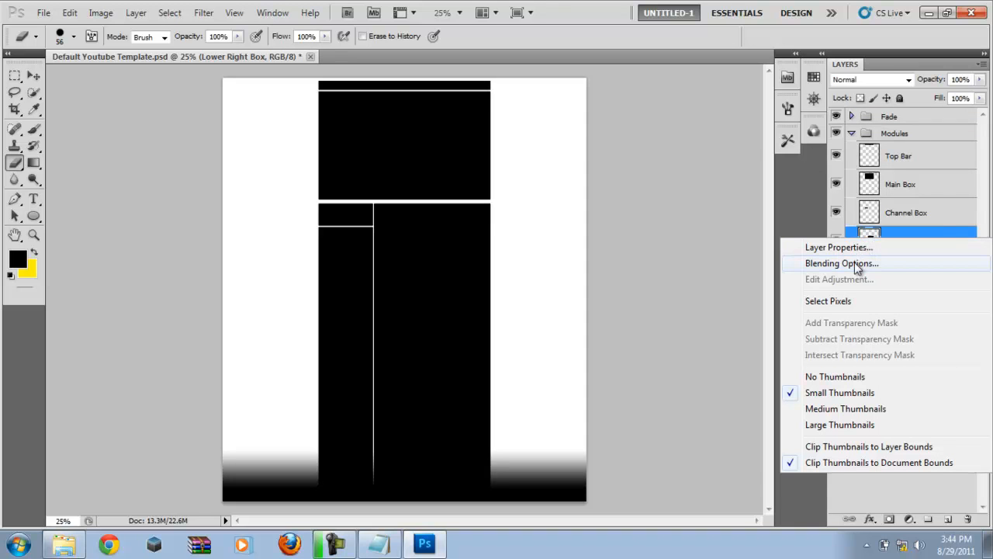
{"action": "left_click", "coordinate": [858, 263]}
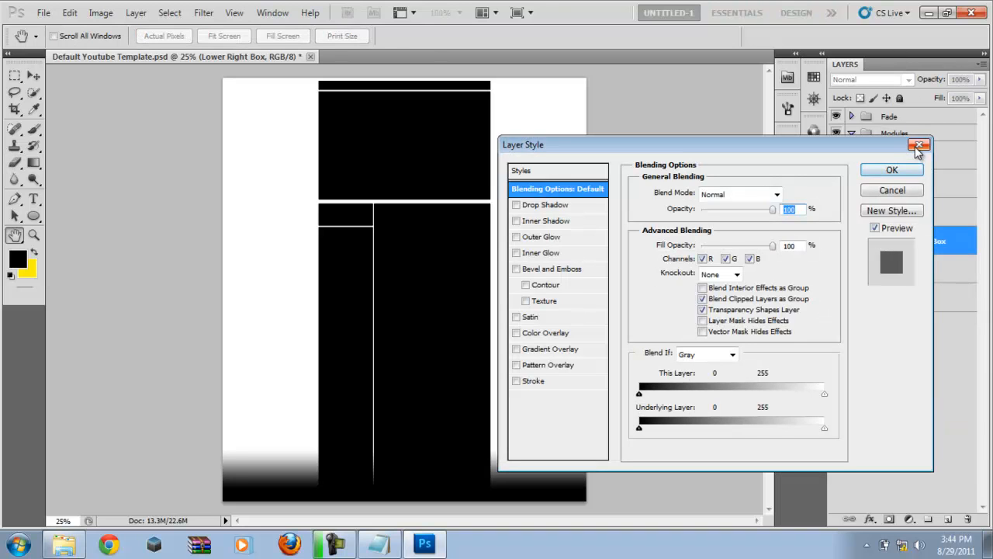
{"action": "key", "text": "Escape"}
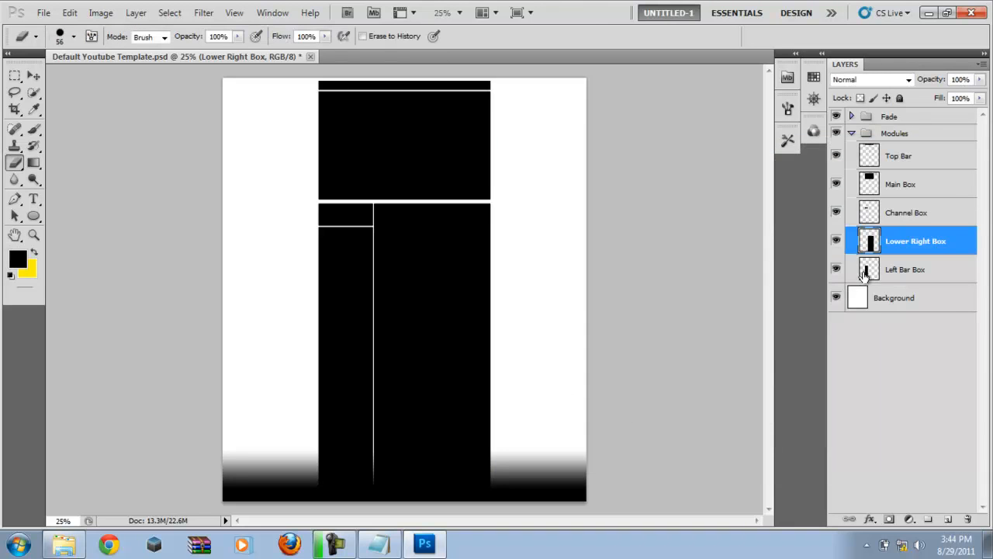
Step: Open the Background layer's blending options and show the preset styles
{"action": "left_click", "coordinate": [865, 301]}
{"action": "right_click", "coordinate": [865, 301]}
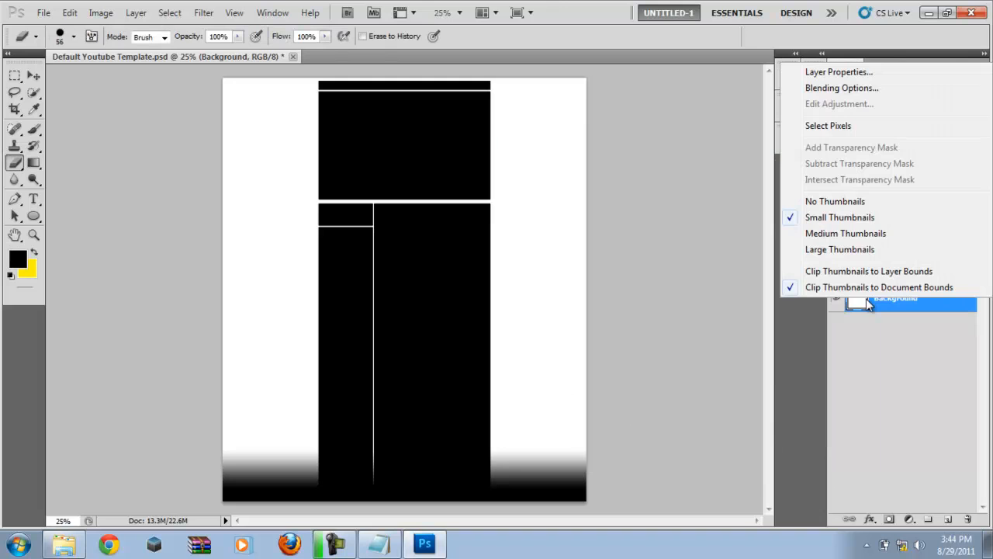
{"action": "left_click", "coordinate": [844, 90]}
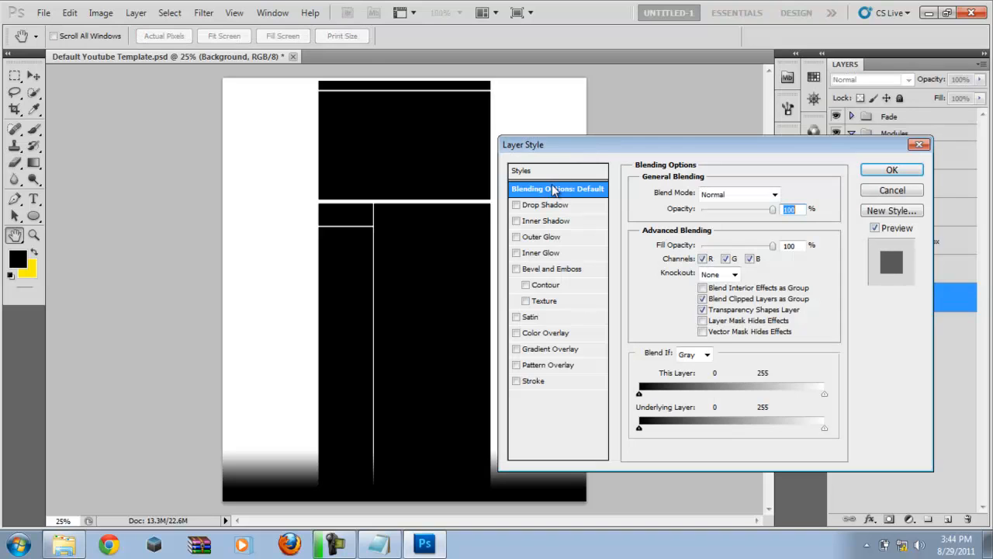
{"action": "left_click", "coordinate": [546, 172]}
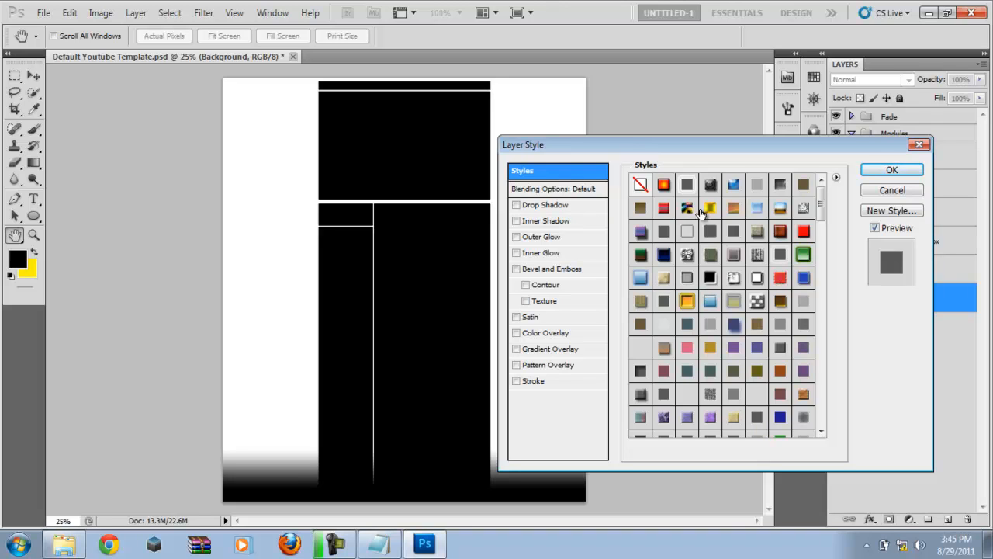
Step: Try the yellow-orange gradient, outer glow and tan woven-texture preset styles on the Background layer
{"action": "left_click", "coordinate": [711, 185]}
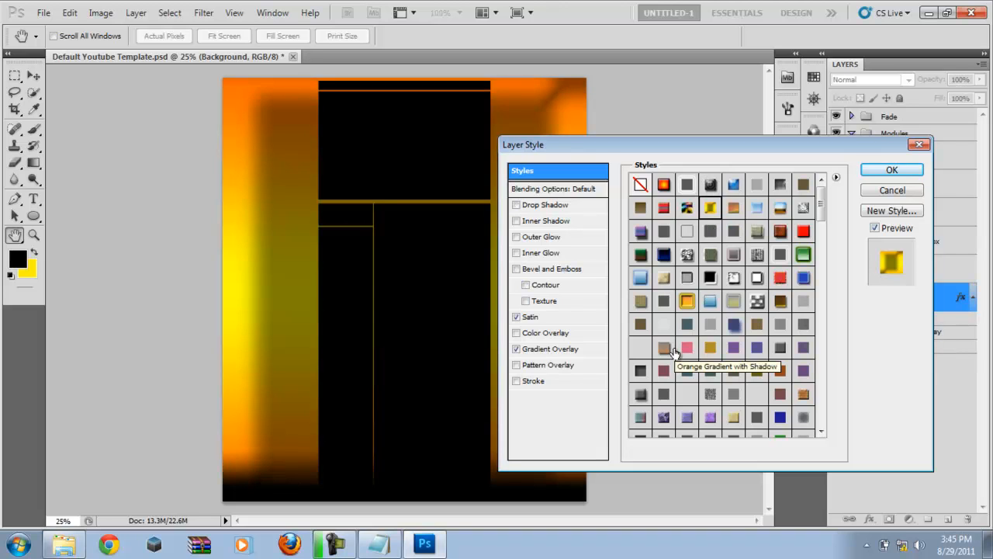
{"action": "left_click", "coordinate": [663, 301]}
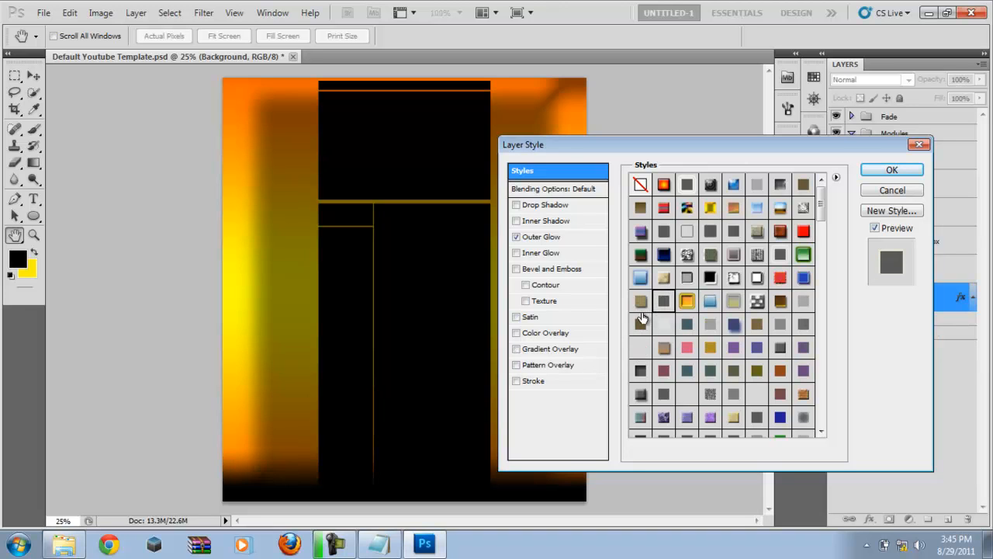
{"action": "left_click", "coordinate": [644, 301]}
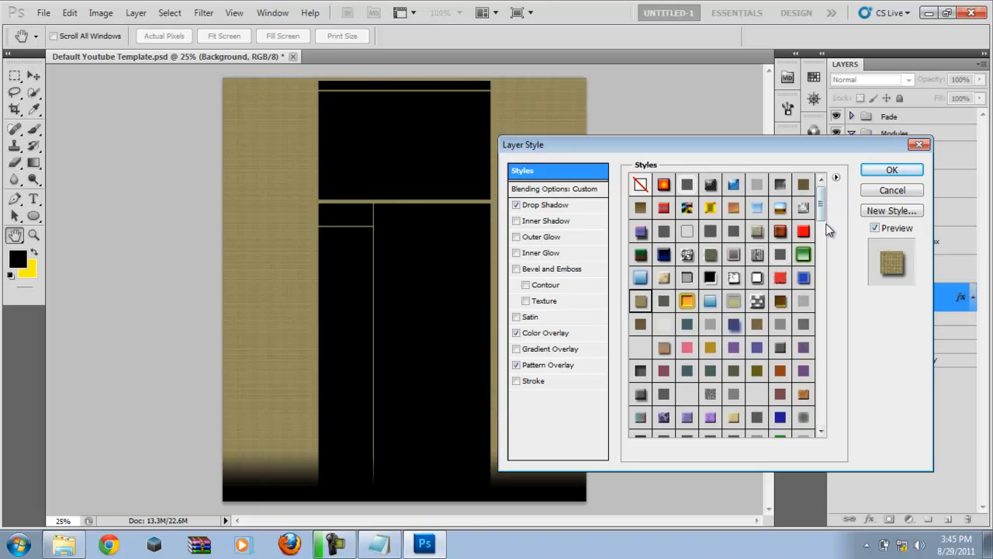
Step: Try the glossy light-blue preset and the white-to-black gradient preset further down the style list on the Background layer
{"action": "scroll", "coordinate": [808, 253], "scroll_direction": "down", "scroll_amount": 3}
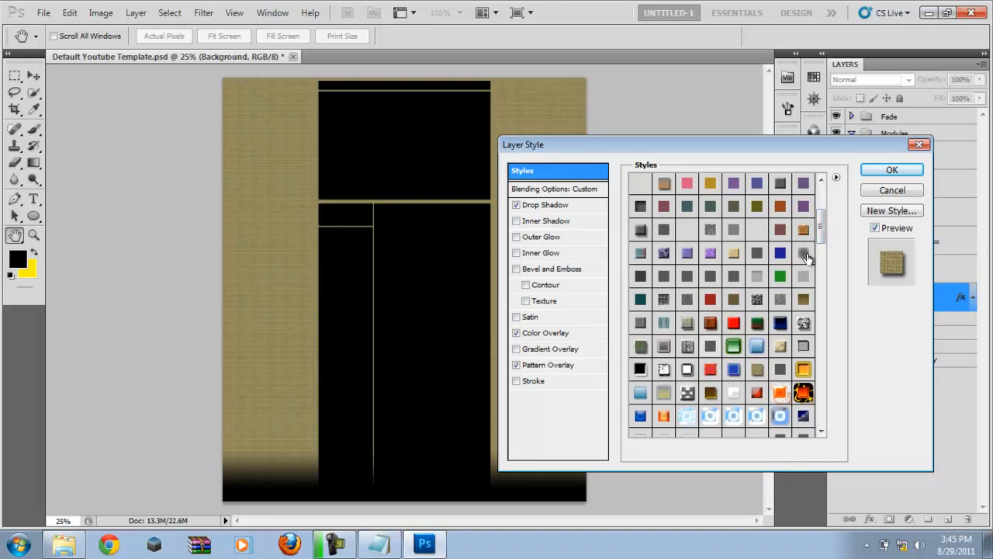
{"action": "scroll", "coordinate": [820, 225], "scroll_direction": "down", "scroll_amount": 2}
{"action": "left_click_drag", "start_coordinate": [819, 225], "coordinate": [819, 264]}
{"action": "left_click", "coordinate": [756, 273]}
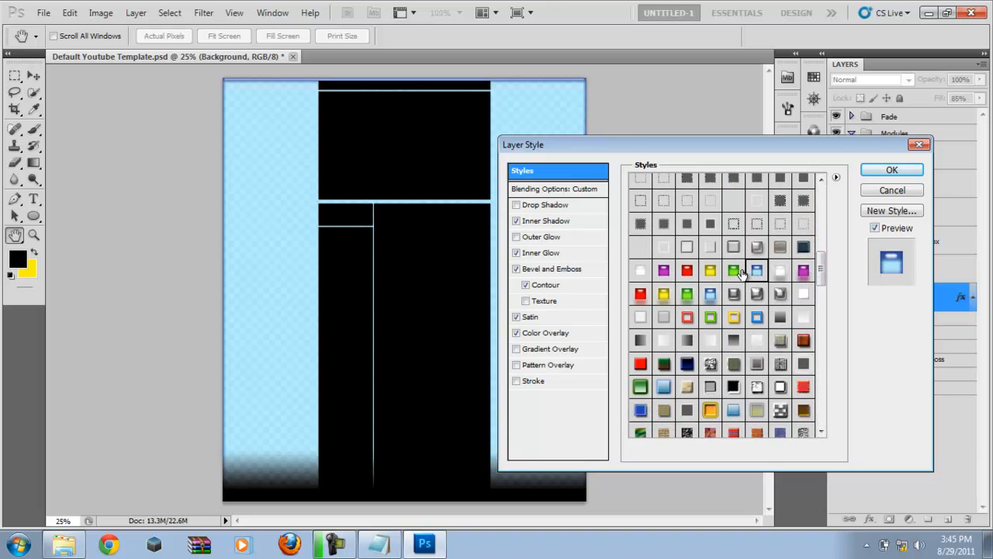
{"action": "left_click_drag", "start_coordinate": [817, 256], "coordinate": [820, 309]}
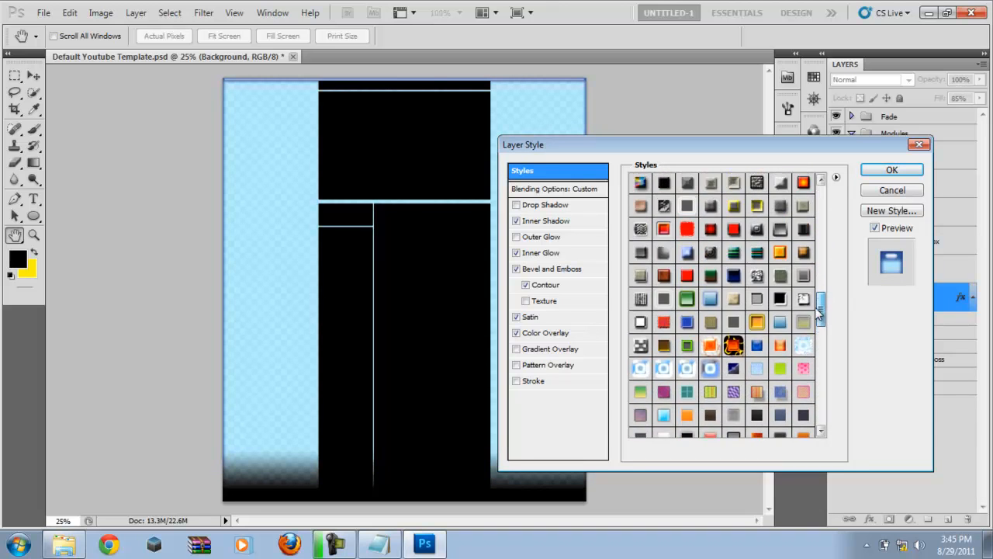
{"action": "left_click", "coordinate": [757, 231]}
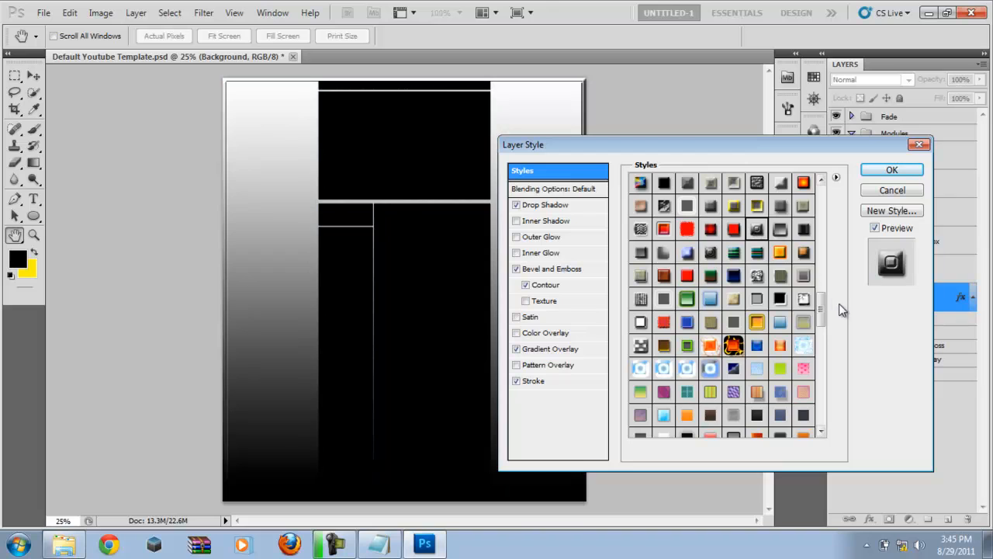
Step: Apply the orange-to-red gradient preset style to the Background layer
{"action": "scroll", "coordinate": [781, 221], "scroll_direction": "down", "scroll_amount": 3}
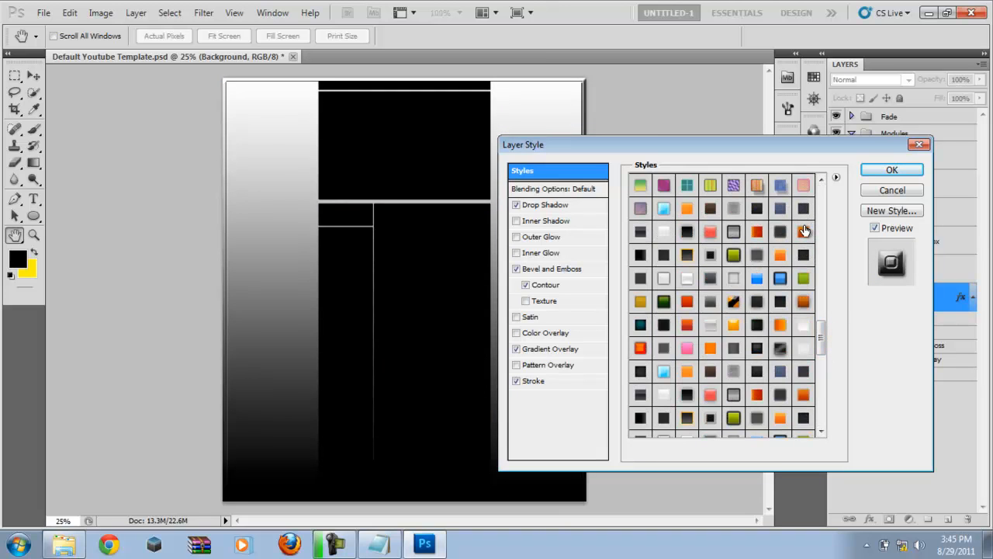
{"action": "left_click", "coordinate": [804, 230]}
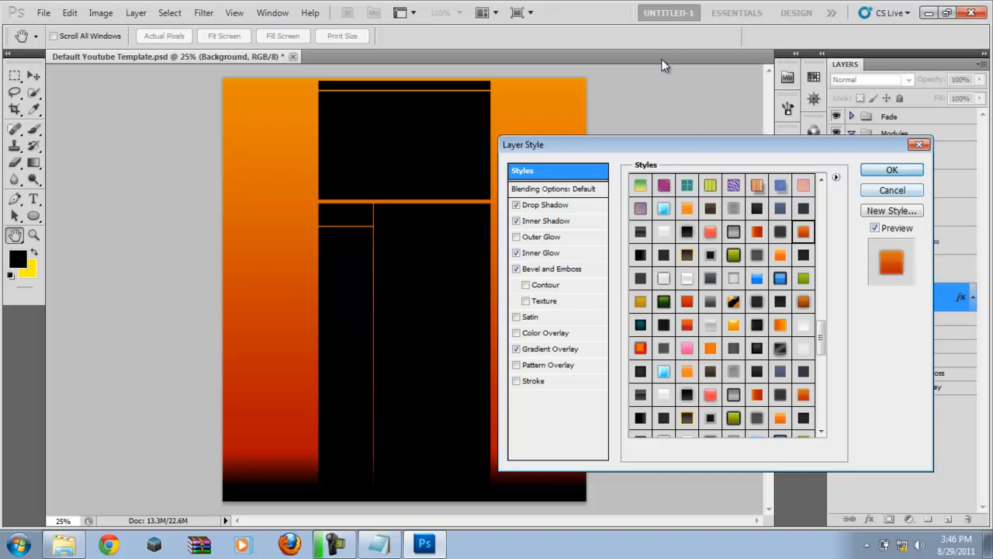
{"action": "key", "text": "Return"}
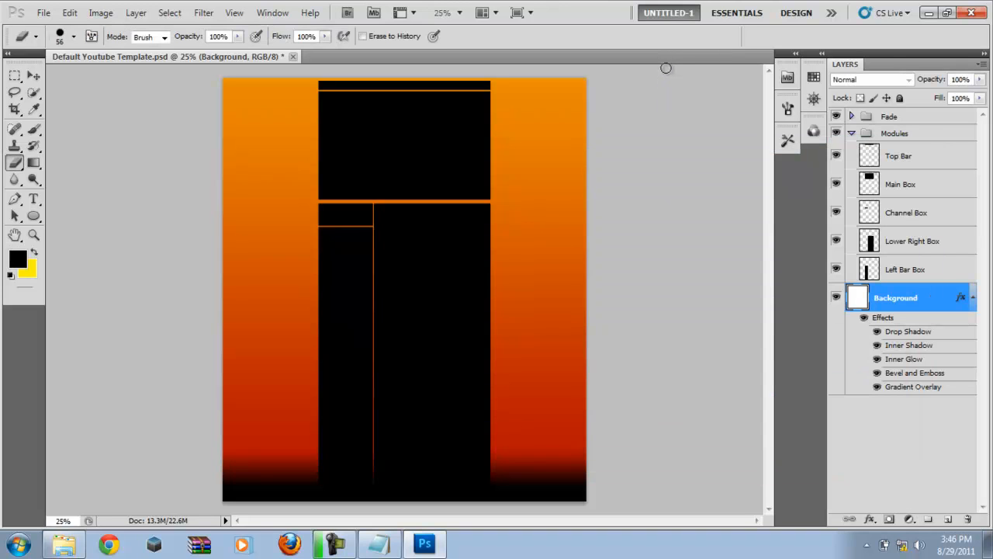
Step: Switch to Windows Explorer and open the Pictures for the youtube backgrounds folder in the Pictures library
{"action": "left_click", "coordinate": [81, 534]}
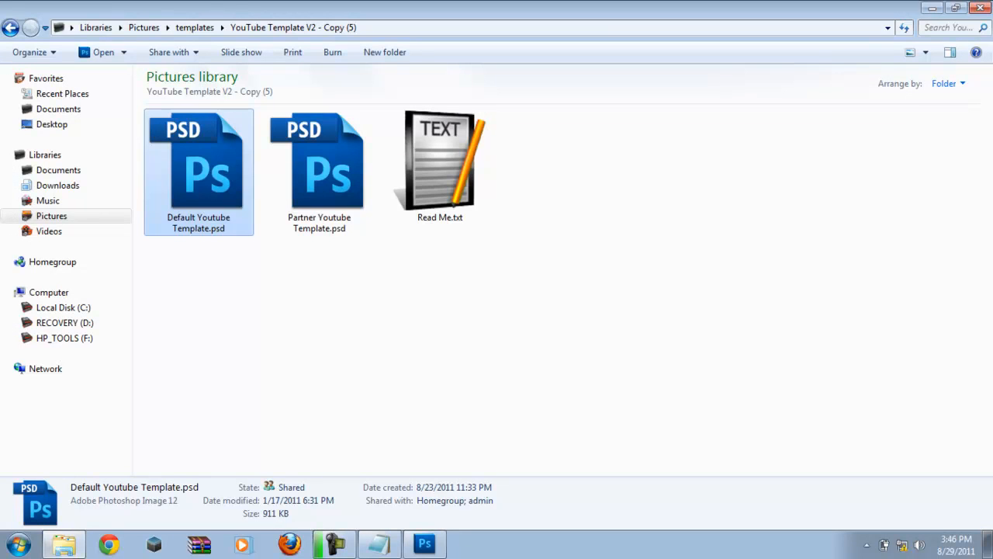
{"action": "left_click", "coordinate": [6, 32]}
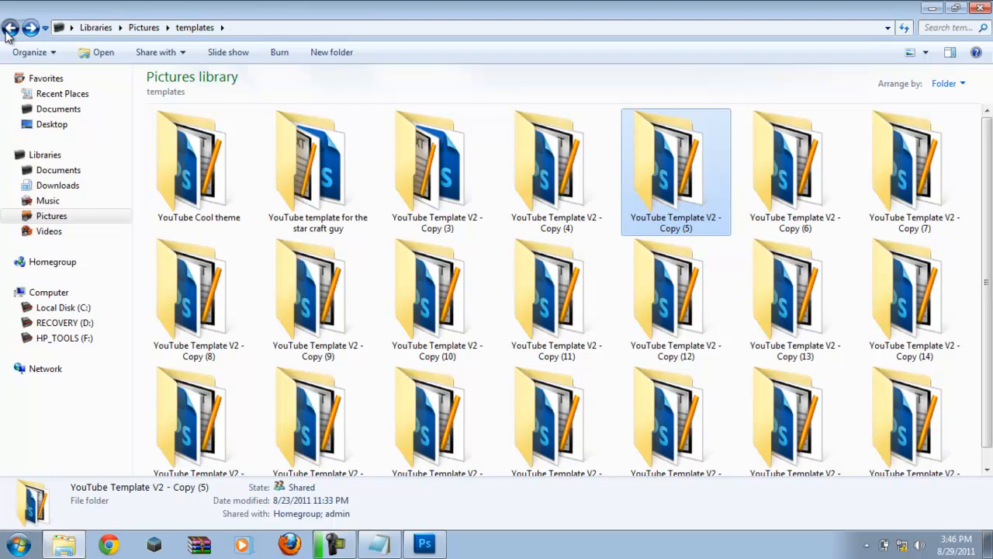
{"action": "left_click", "coordinate": [9, 30]}
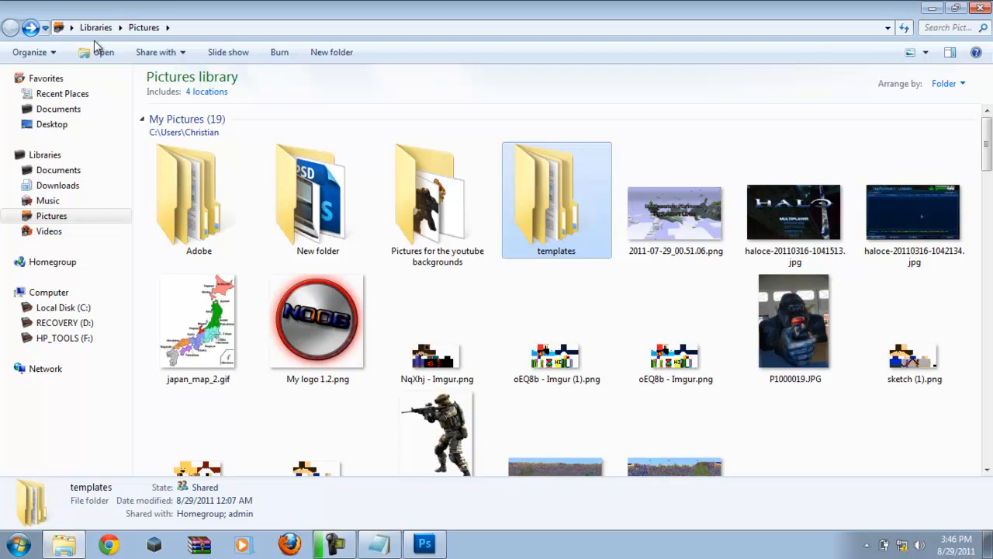
{"action": "left_click", "coordinate": [411, 197]}
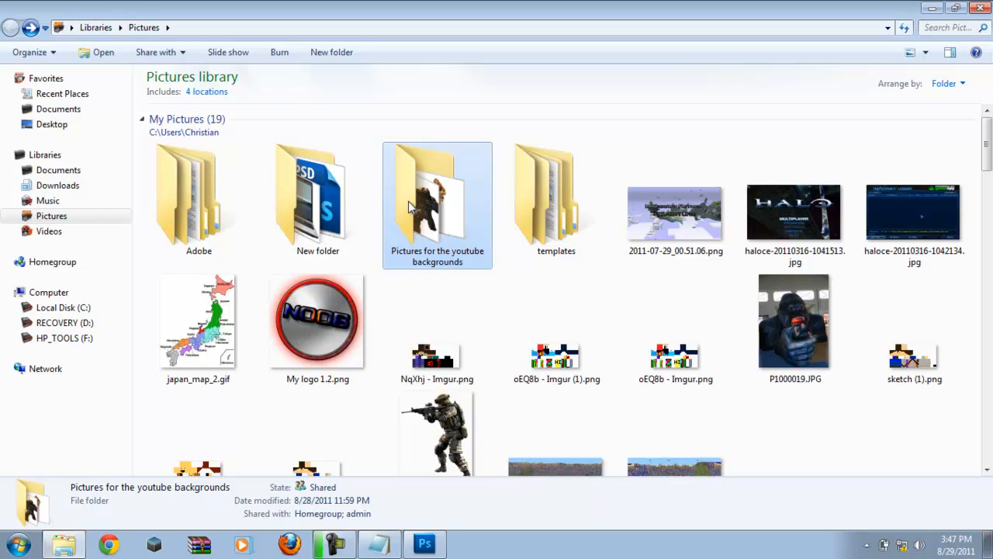
{"action": "double_click", "coordinate": [409, 201]}
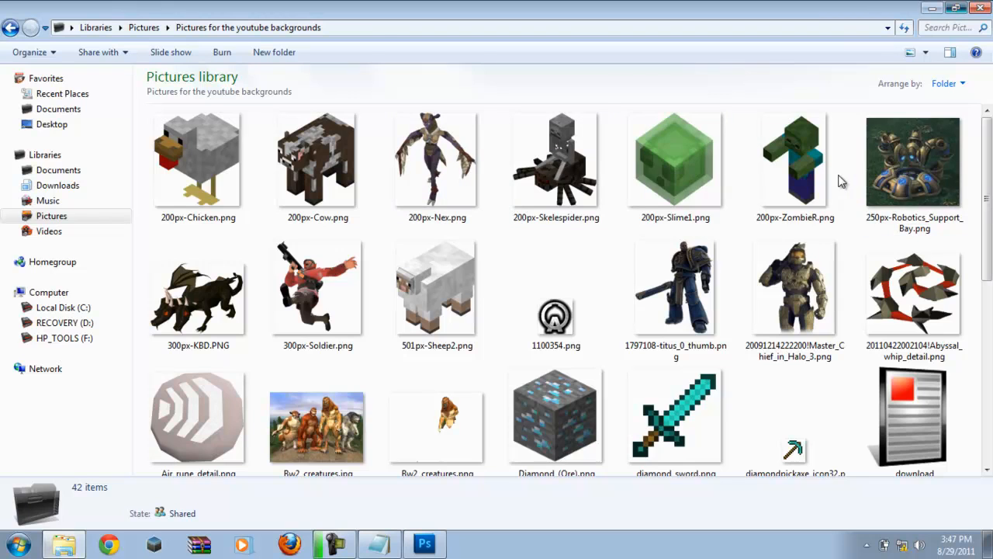
{"action": "key", "text": "super+Down"}
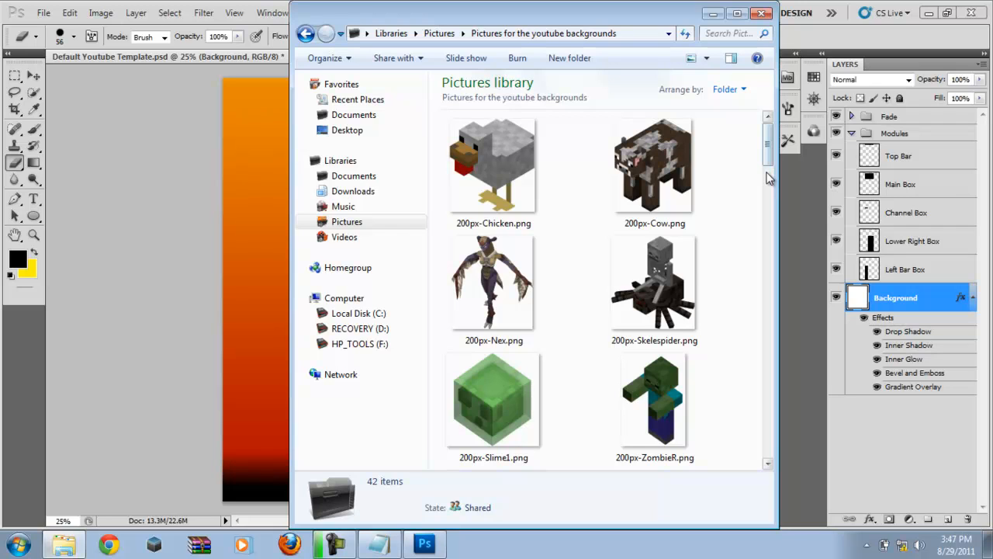
{"action": "scroll", "coordinate": [768, 179], "scroll_direction": "down", "scroll_amount": 2}
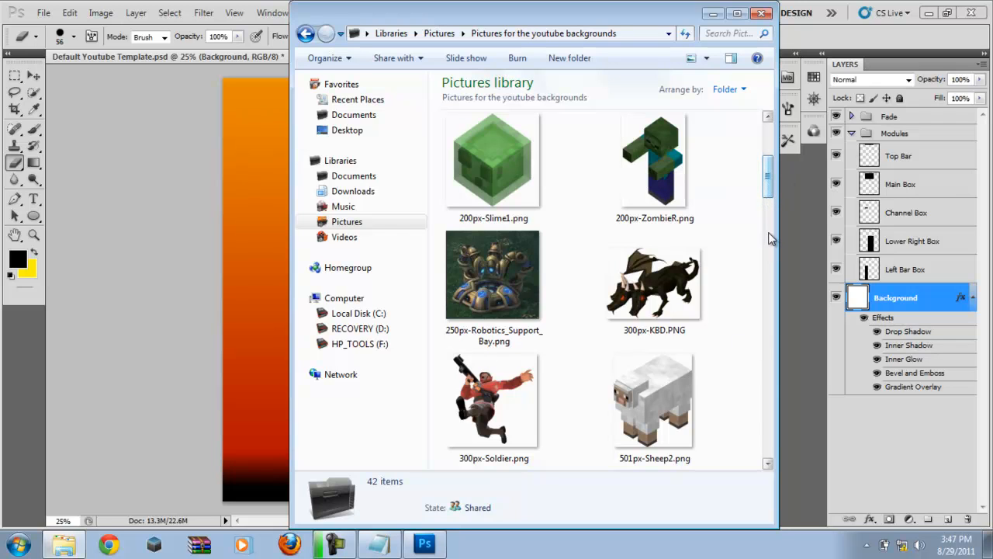
{"action": "scroll", "coordinate": [770, 238], "scroll_direction": "down", "scroll_amount": 5}
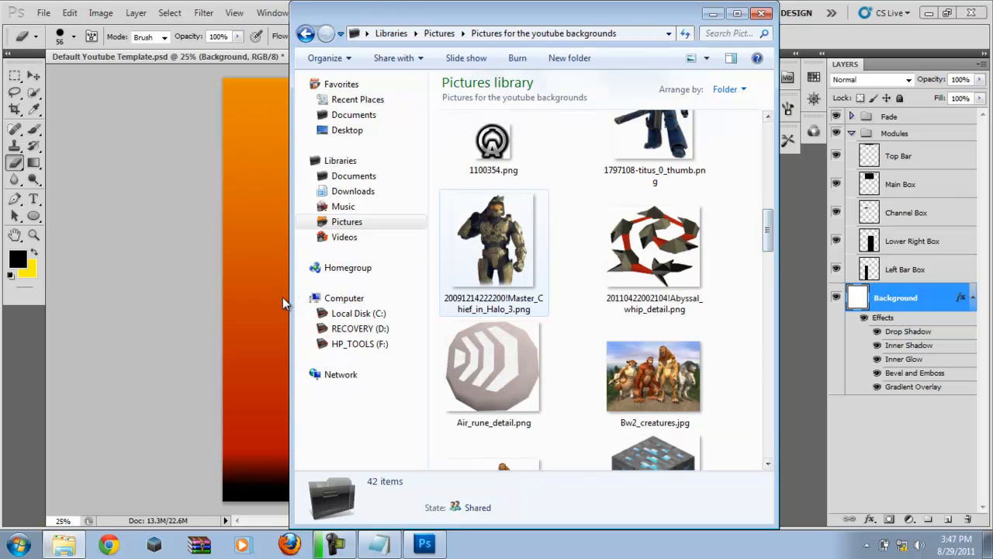
{"action": "left_click_drag", "start_coordinate": [494, 250], "coordinate": [262, 296]}
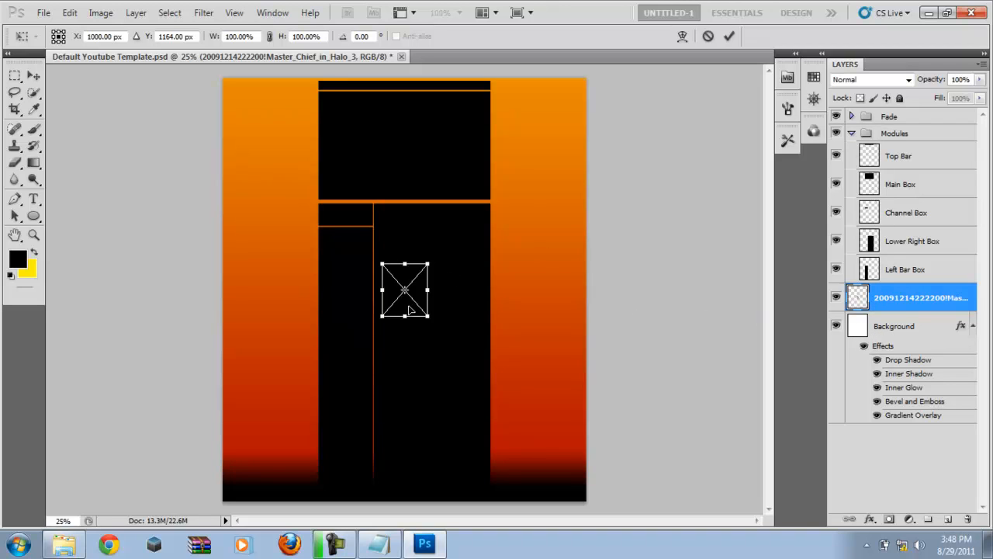
{"action": "left_click_drag", "start_coordinate": [406, 280], "coordinate": [526, 261]}
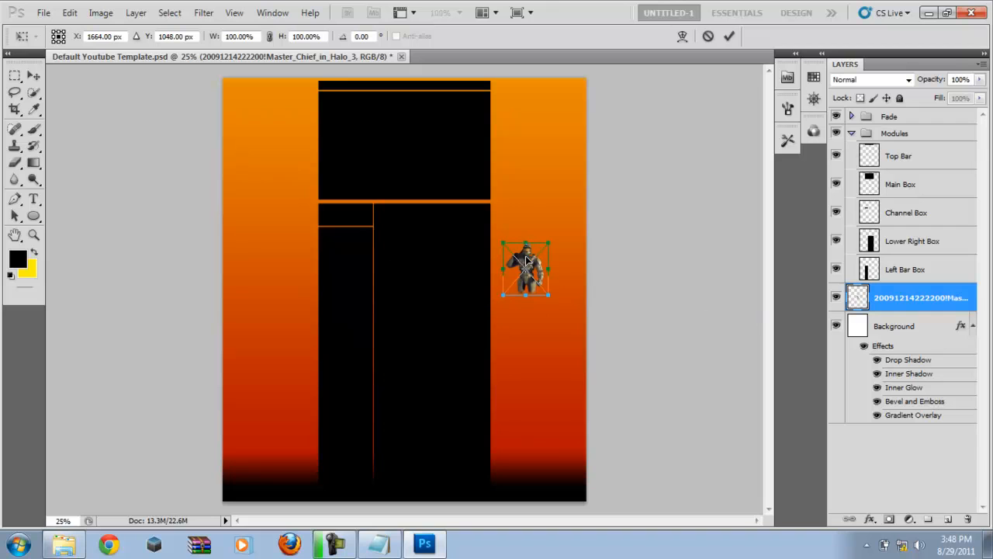
Step: Rotate the placed Master Chief picture about 34°, scale it to about 148% width and 179% height, and commit the placement
{"action": "left_click_drag", "start_coordinate": [539, 184], "coordinate": [569, 213]}
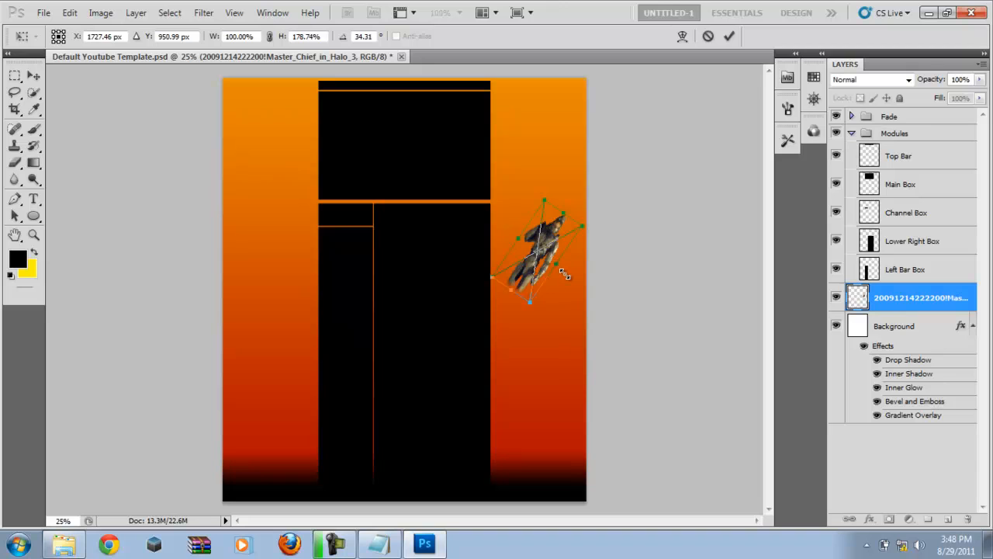
{"action": "left_click_drag", "start_coordinate": [558, 266], "coordinate": [567, 272]}
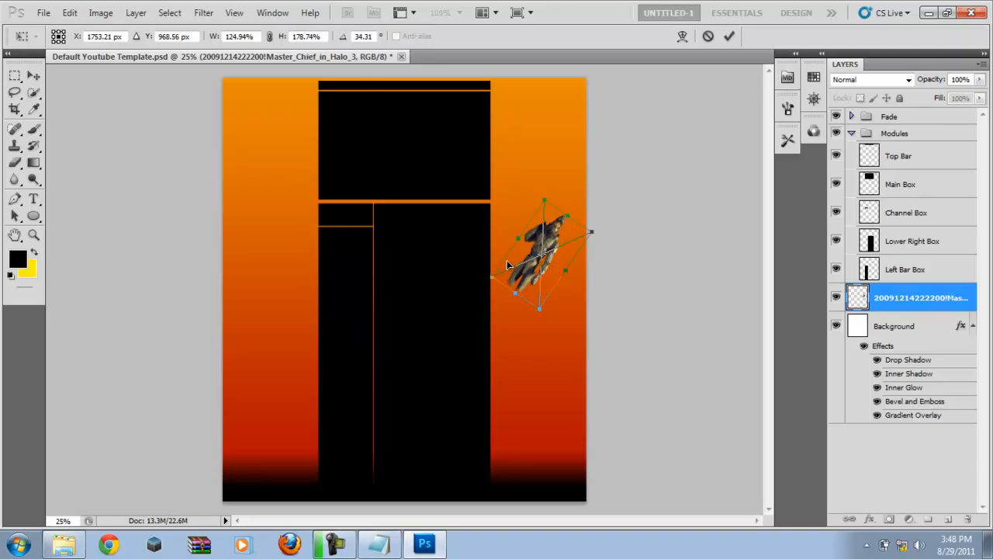
{"action": "left_click_drag", "start_coordinate": [516, 232], "coordinate": [523, 256]}
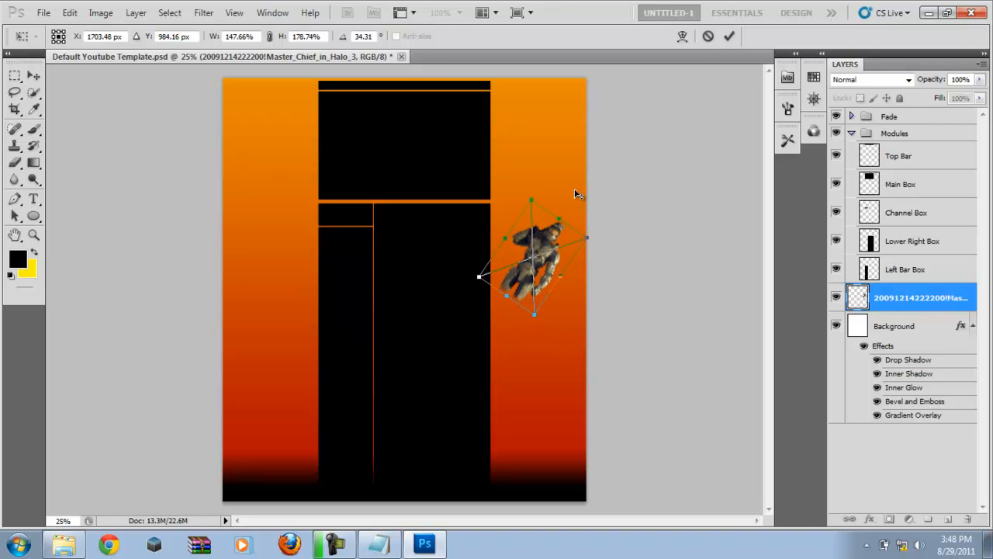
{"action": "left_click", "coordinate": [729, 37]}
Step: Move the Master Chief picture so it is partly tucked behind the black boxes' right edge, where Main Box meets Lower Right Box
{"action": "key", "text": "e"}
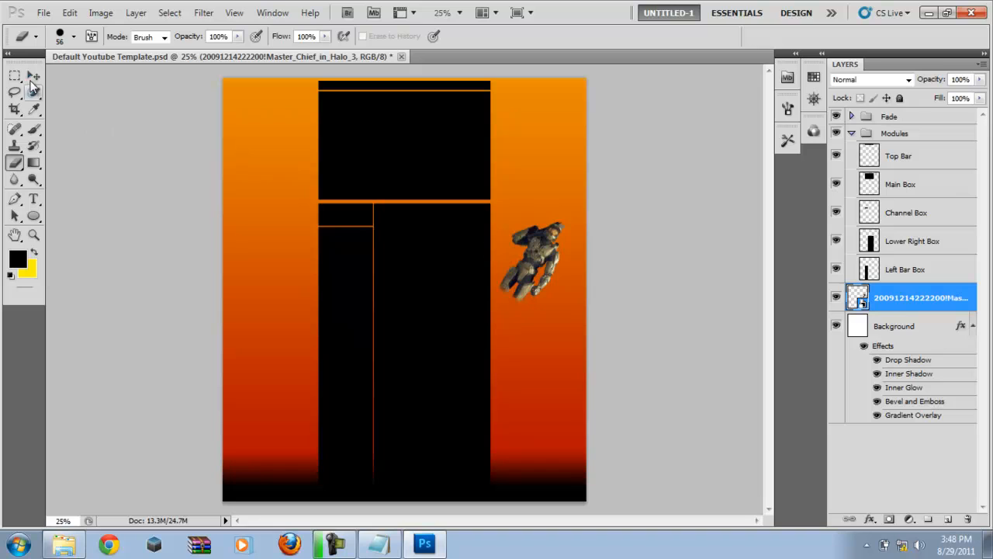
{"action": "key", "text": "v"}
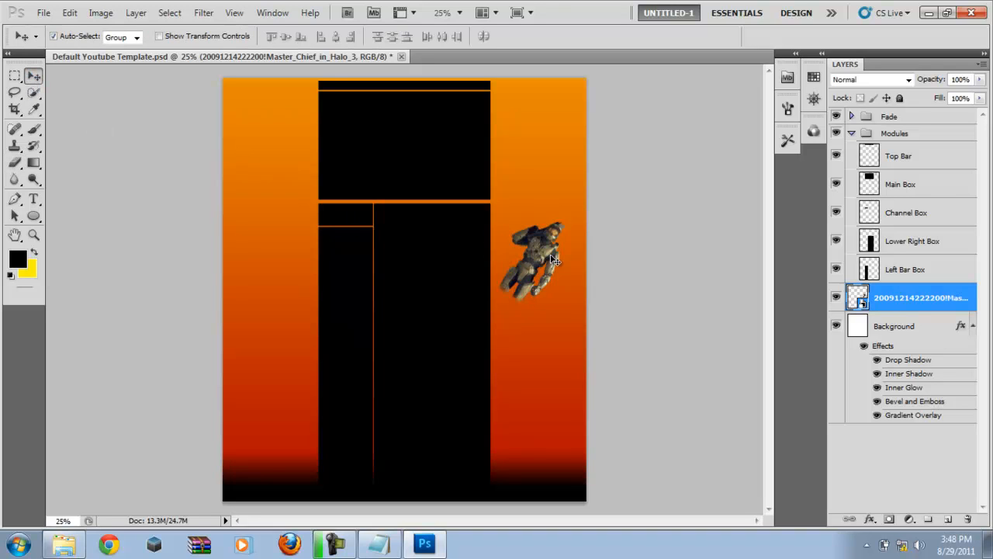
{"action": "left_click_drag", "start_coordinate": [524, 222], "coordinate": [514, 221]}
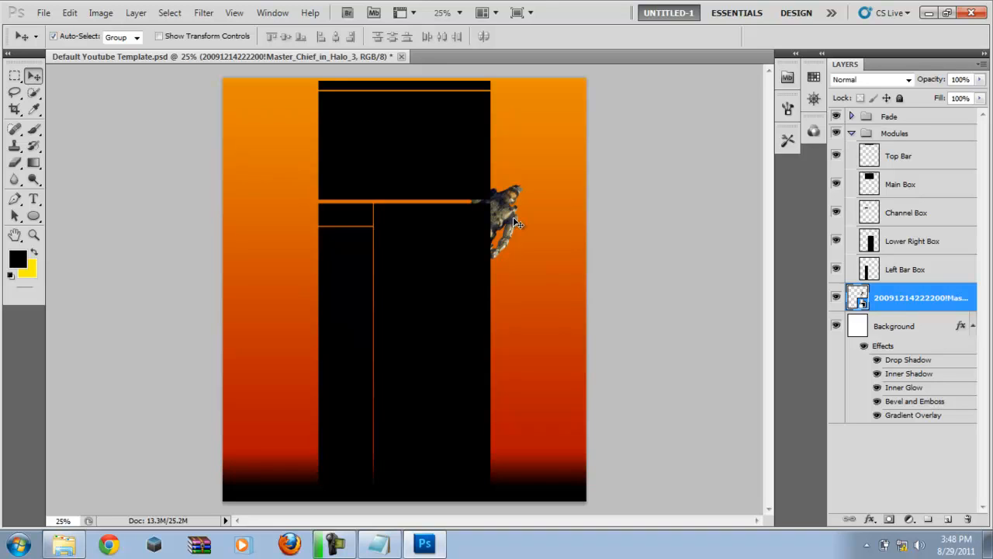
Step: Move the Master Chief picture out from behind the boxes to the far right edge of the canvas
{"action": "left_click", "coordinate": [57, 517]}
{"action": "double_click", "coordinate": [62, 522]}
{"action": "key", "text": "BackSpace"}
{"action": "type", "text": "60"}
{"action": "key", "text": "Return"}
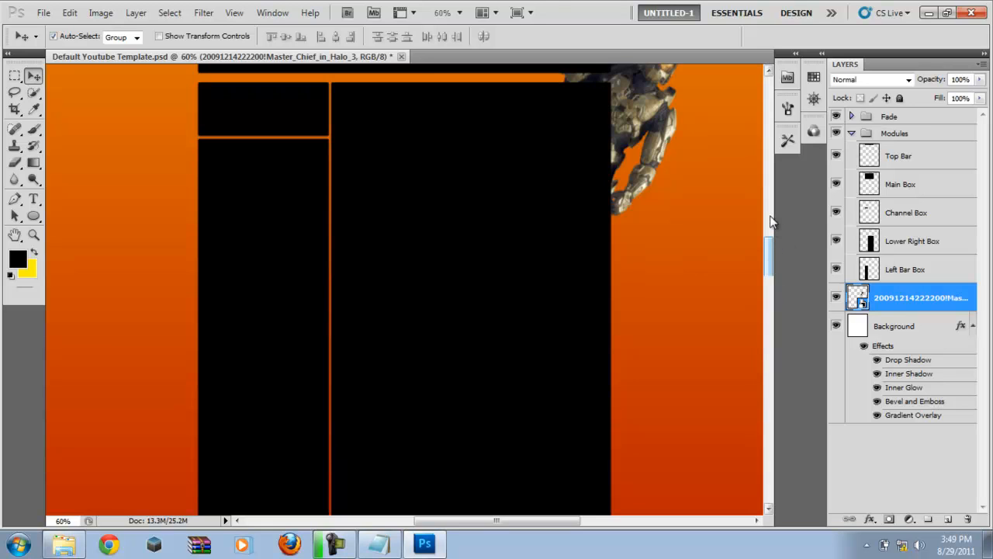
{"action": "left_click_drag", "start_coordinate": [769, 285], "coordinate": [771, 216]}
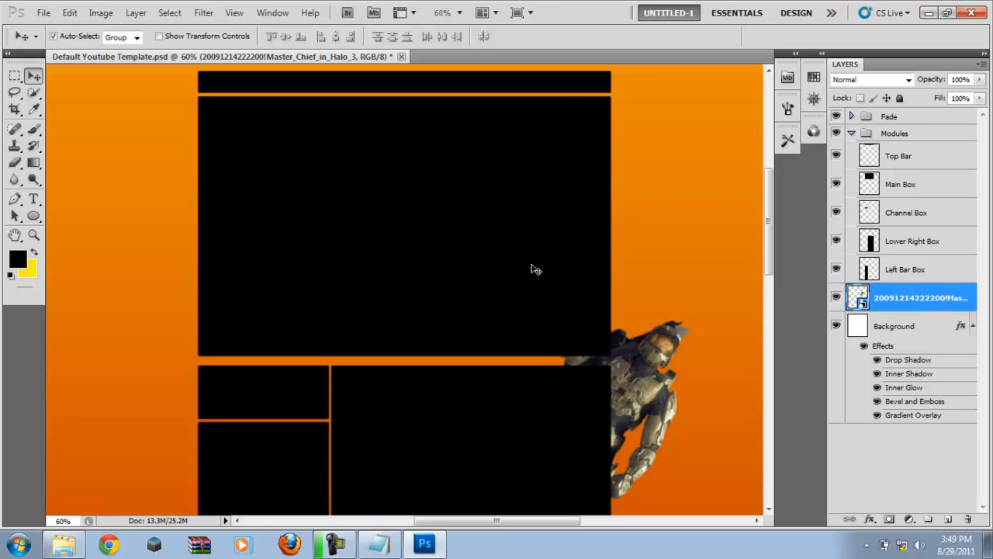
{"action": "left_click_drag", "start_coordinate": [642, 403], "coordinate": [758, 240]}
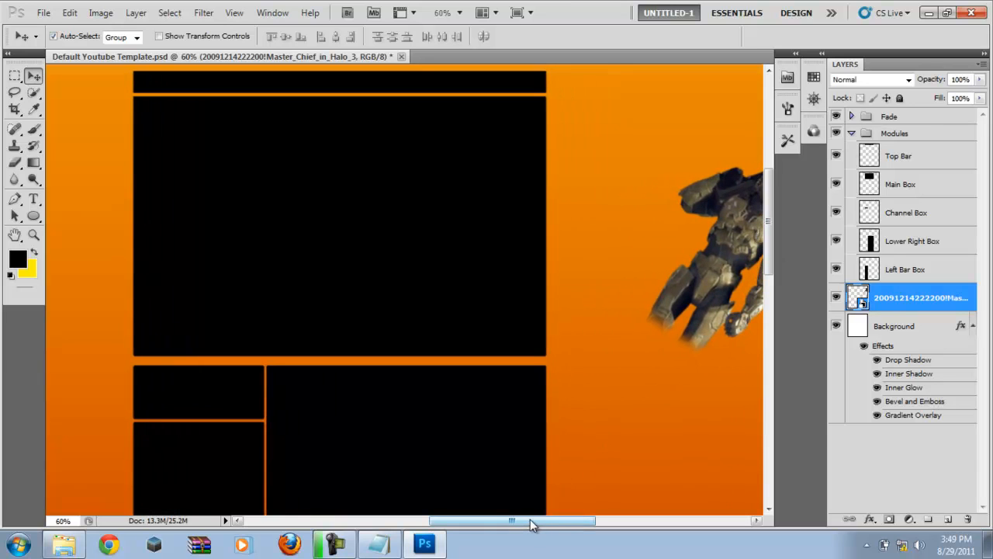
Step: Move the Master Chief picture back so it leans out from behind the right edge of Main Box near its lower corner
{"action": "left_click_drag", "start_coordinate": [496, 520], "coordinate": [497, 519]}
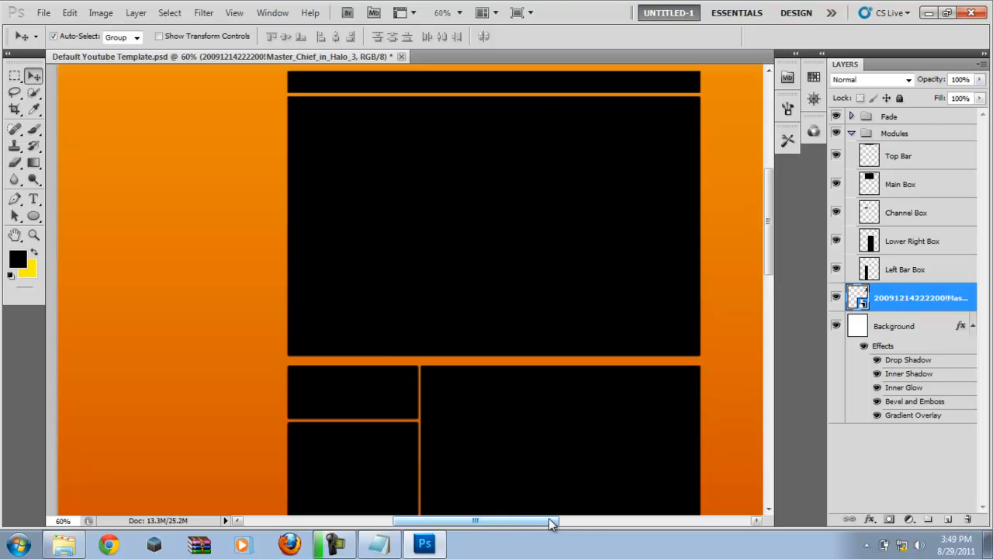
{"action": "left_click_drag", "start_coordinate": [497, 520], "coordinate": [548, 519]}
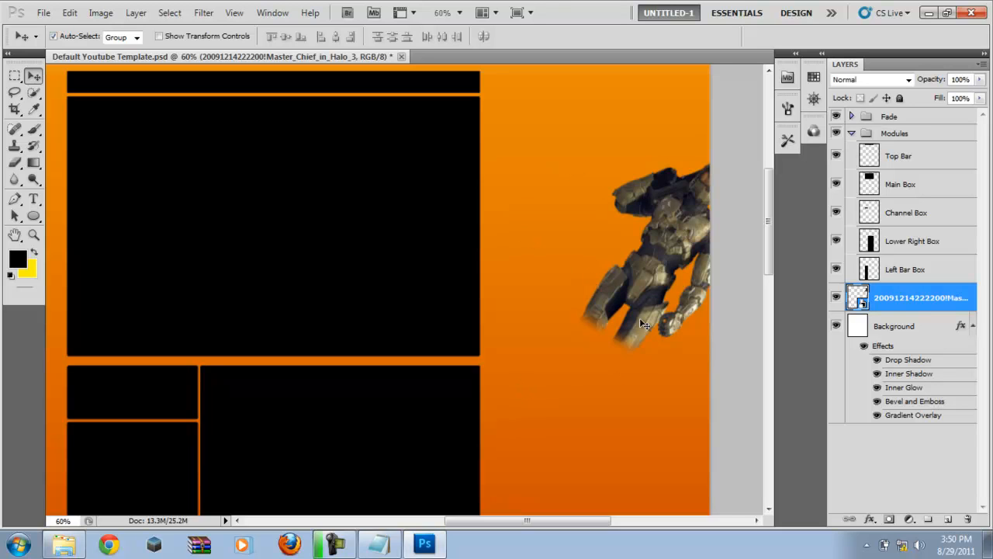
{"action": "left_click_drag", "start_coordinate": [660, 223], "coordinate": [498, 294]}
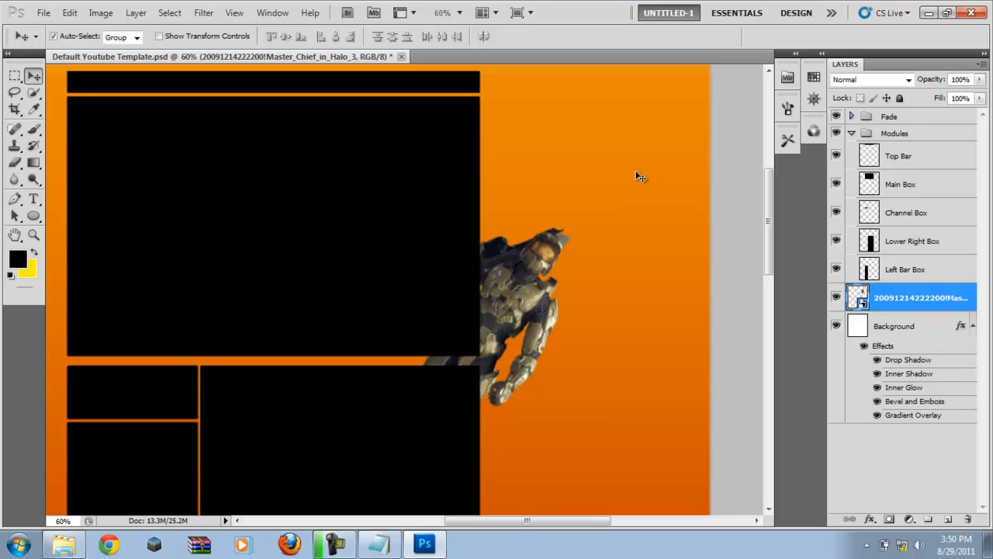
{"action": "scroll", "coordinate": [637, 179], "scroll_direction": "up", "scroll_amount": 3}
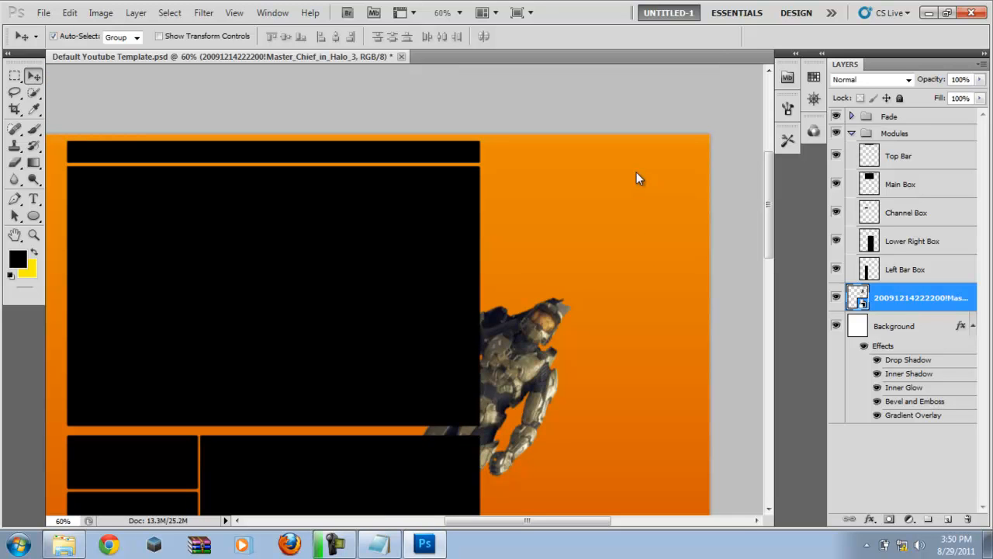
{"action": "right_click", "coordinate": [771, 271]}
{"action": "left_click", "coordinate": [773, 256]}
{"action": "left_click_drag", "start_coordinate": [776, 246], "coordinate": [794, 393]}
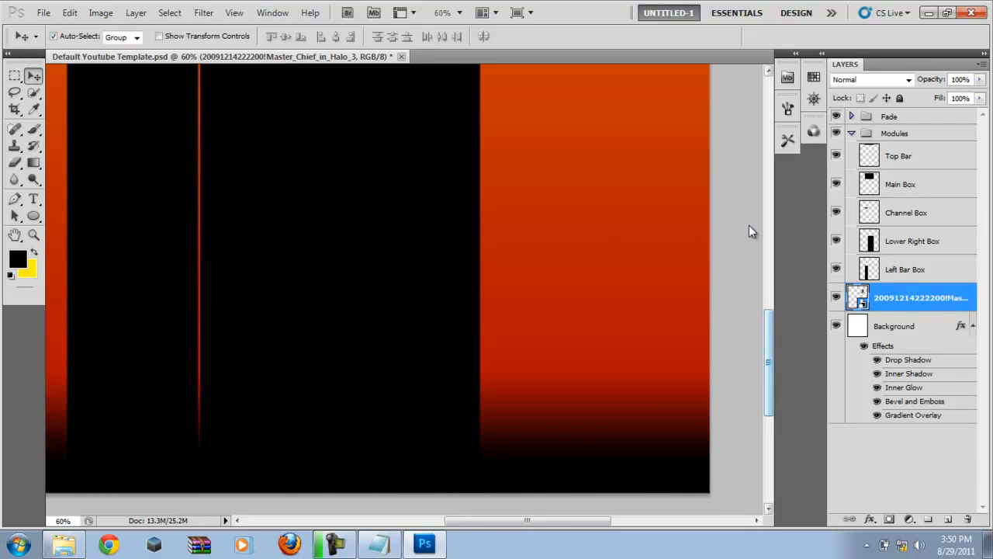
{"action": "scroll", "coordinate": [750, 230], "scroll_direction": "up", "scroll_amount": 5}
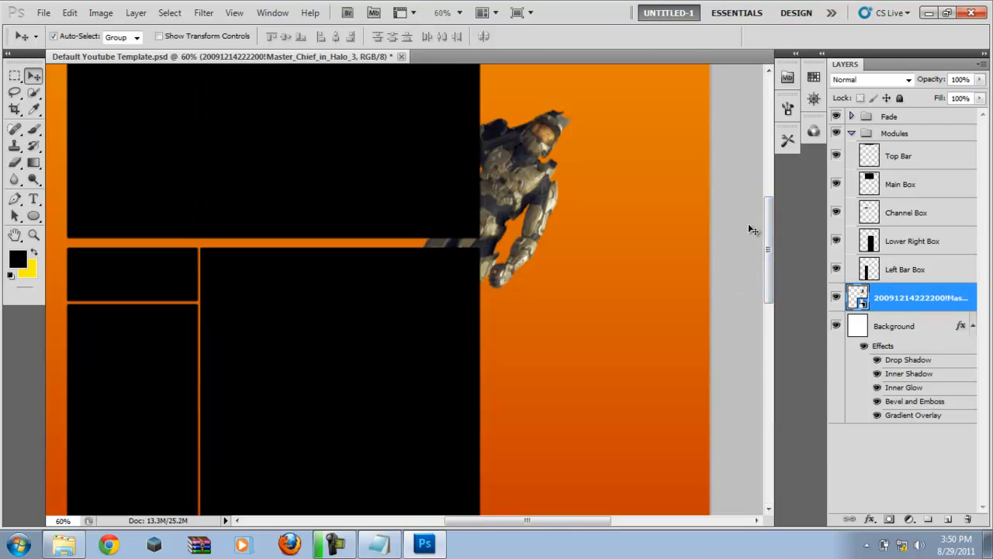